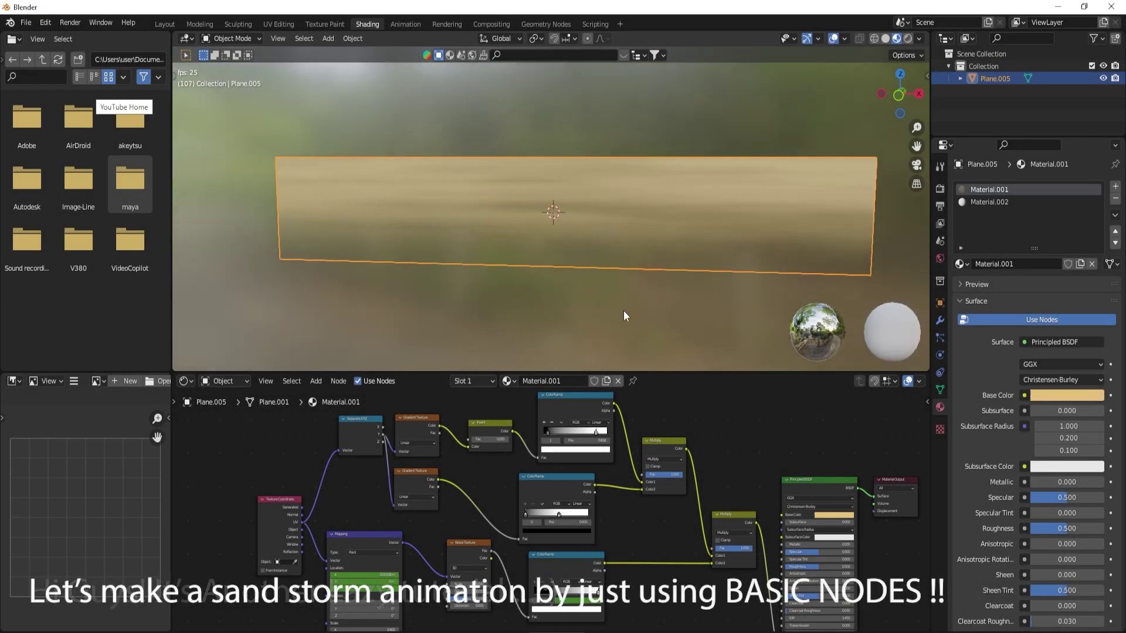
Step: Add a ColorRamp node to Material.002 and connect its Color output to the Principled BSDF's Base Color
middle_click_drag(624, 310, 655, 309)
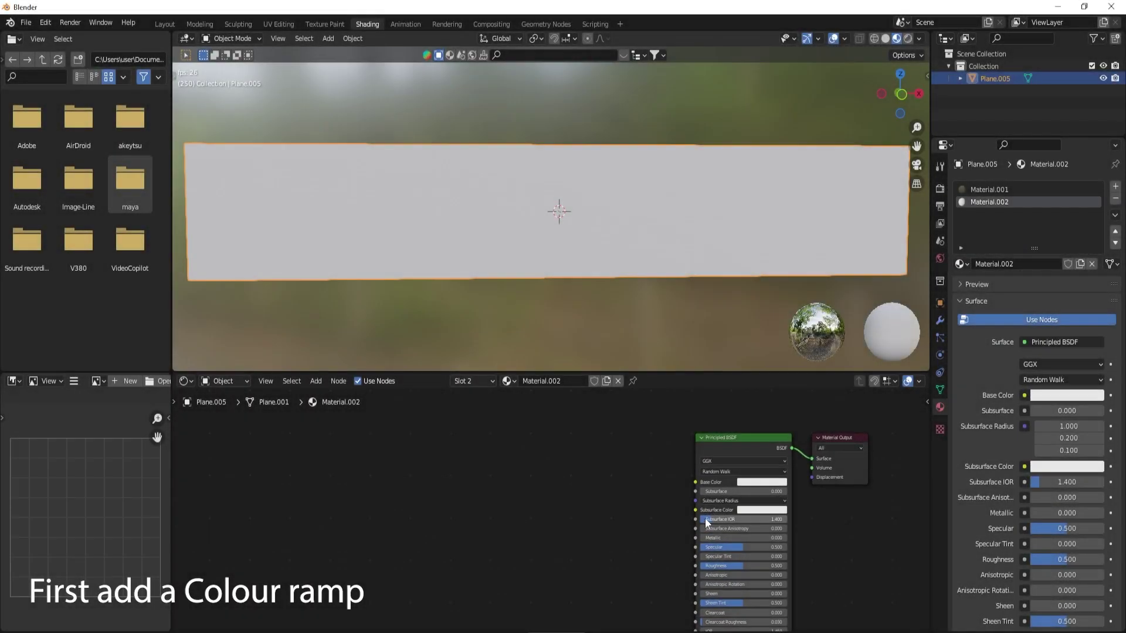
key("shift+a")
key("Escape")
key("shift+a")
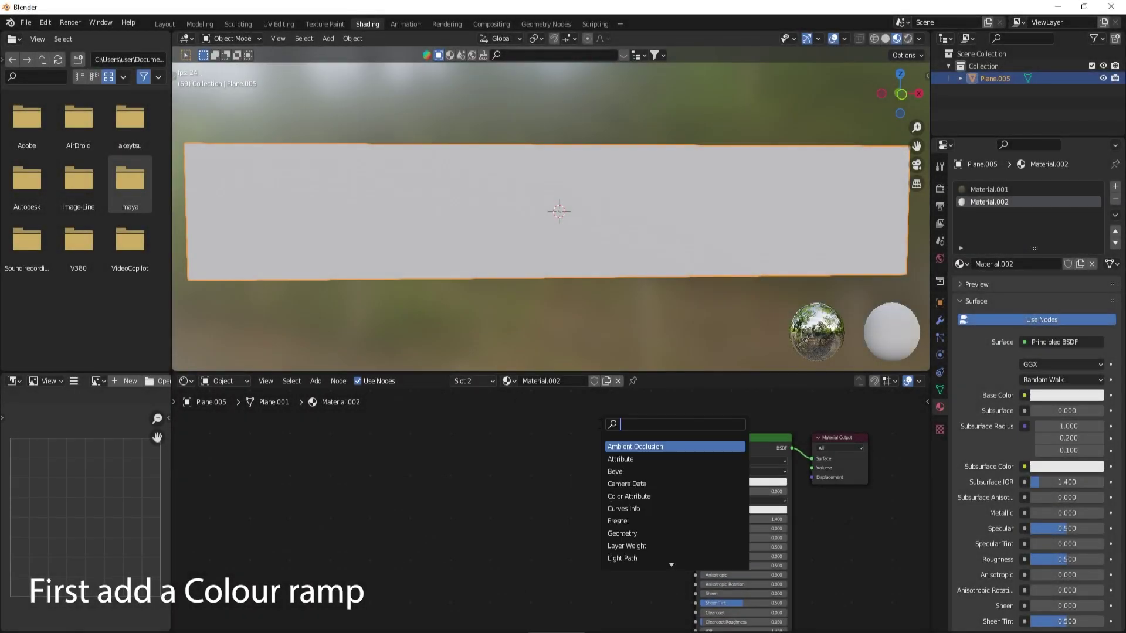
type("col")
left_click(621, 447)
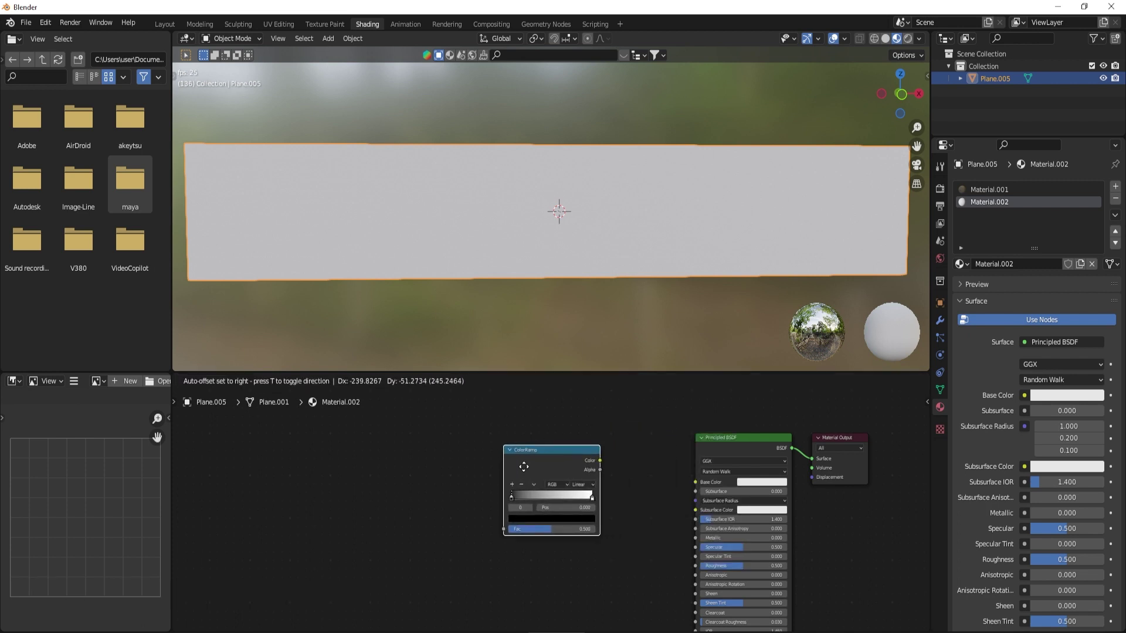
left_click_drag(592, 459, 694, 482)
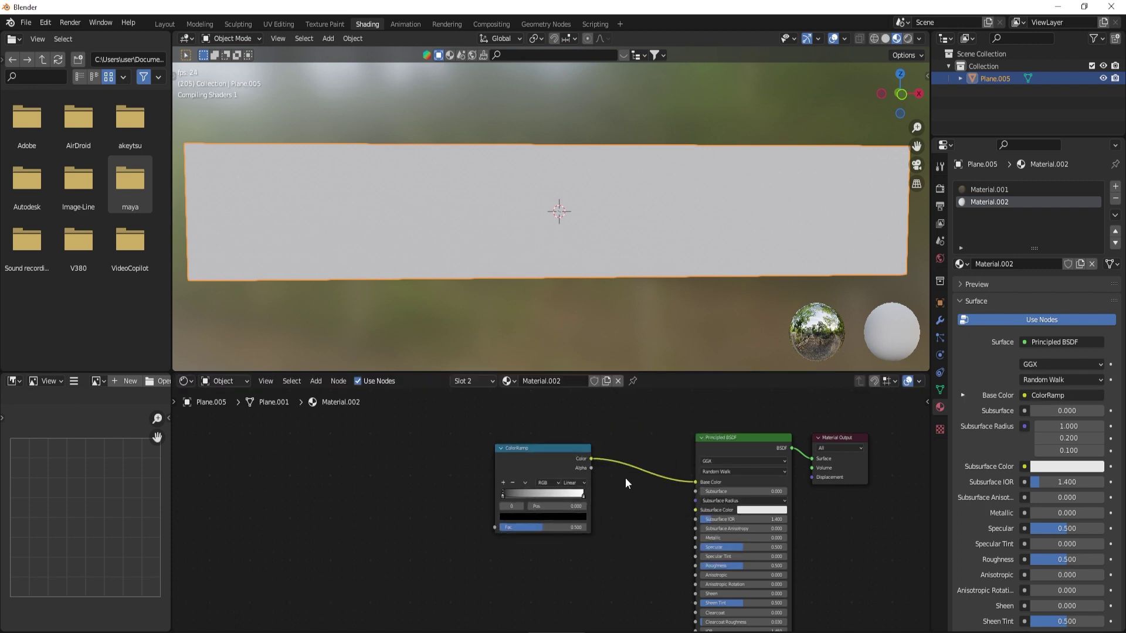
left_click_drag(531, 479, 491, 484)
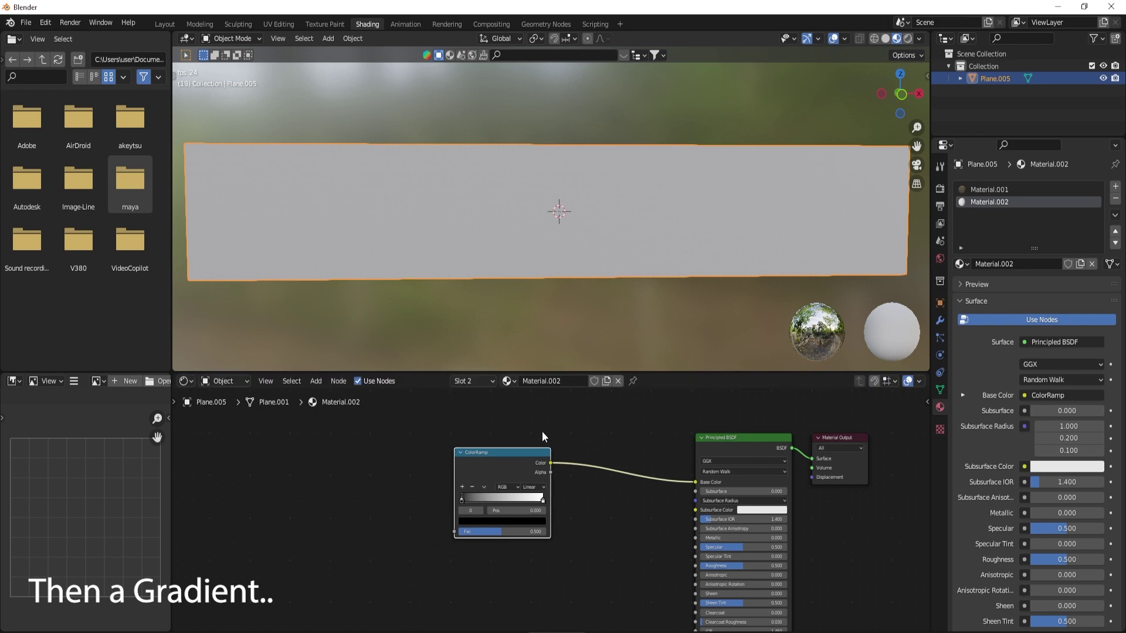
Step: Add a Gradient Texture node before the ColorRamp and connect its Color output to the ColorRamp's Fac input
key("shift+a")
type("gr")
key("Down")
key("Down")
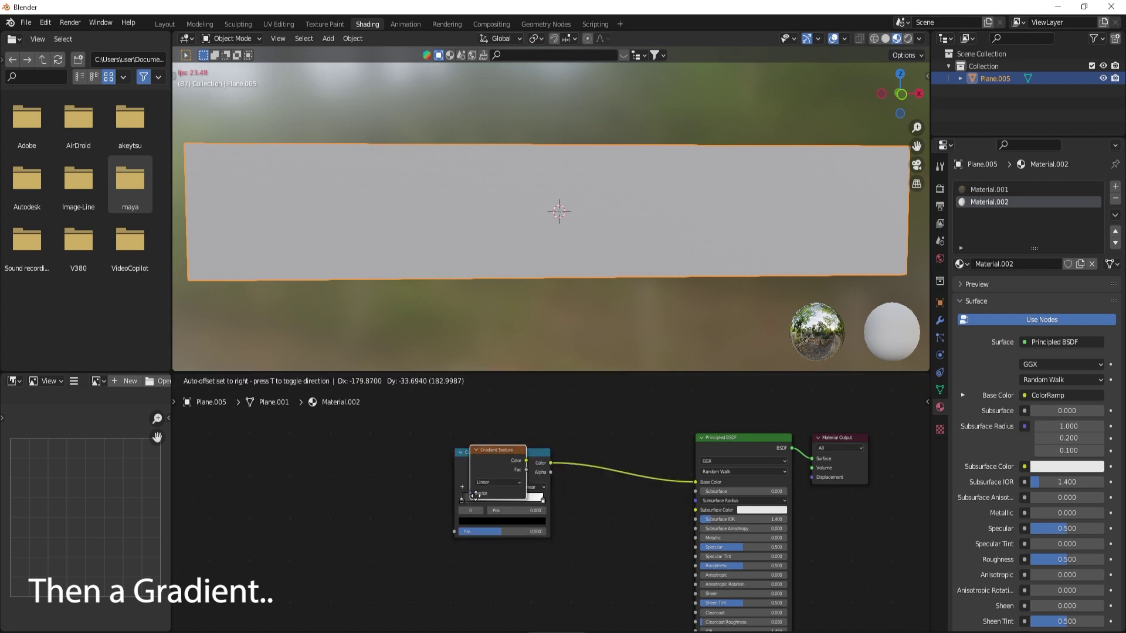
key("Return")
left_click(371, 473)
left_click_drag(371, 473, 435, 522)
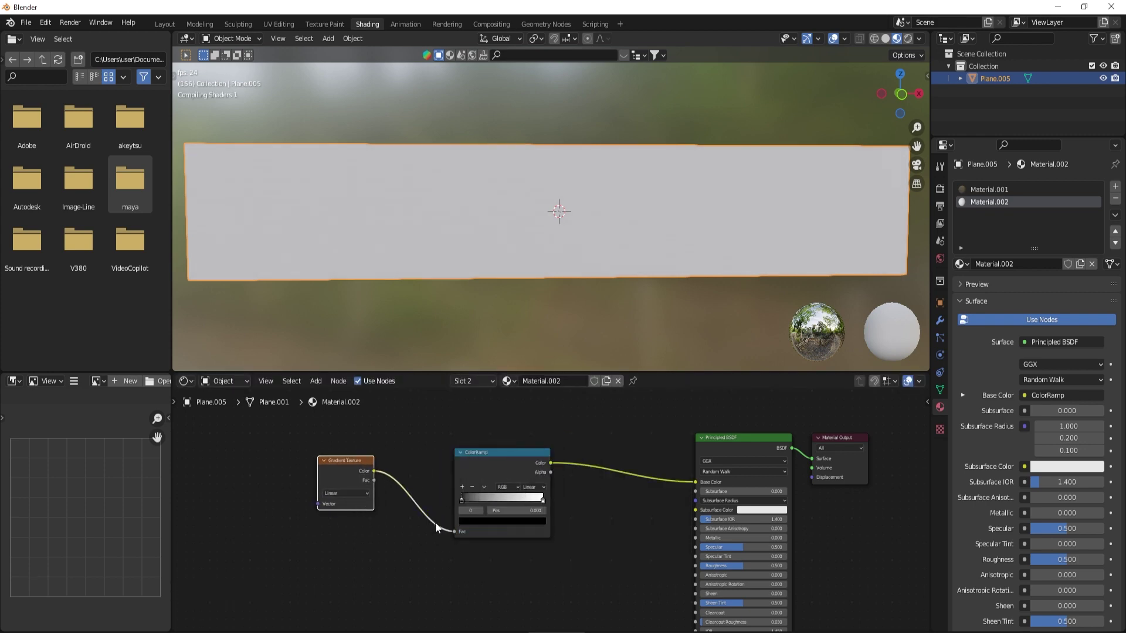
Step: Move the ColorRamp's black stop to position 0.068
middle_click_drag(352, 477, 417, 478)
middle_click_drag(509, 490, 500, 499)
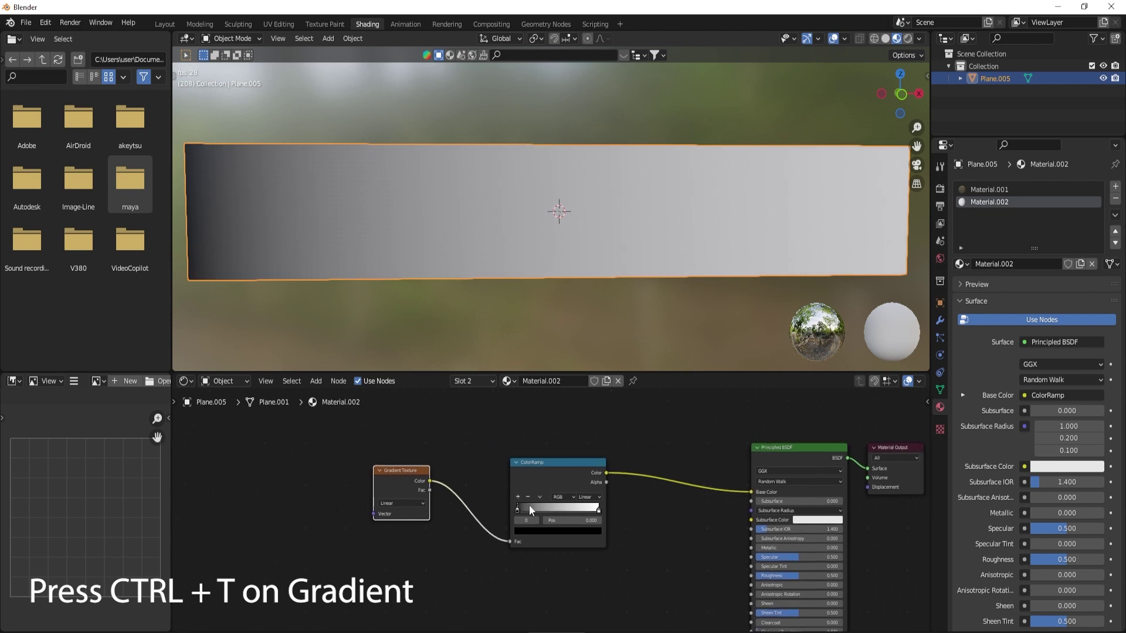
mouse_move(521, 508)
left_mouse_down()
mouse_move(535, 508)
mouse_move(524, 511)
left_mouse_up()
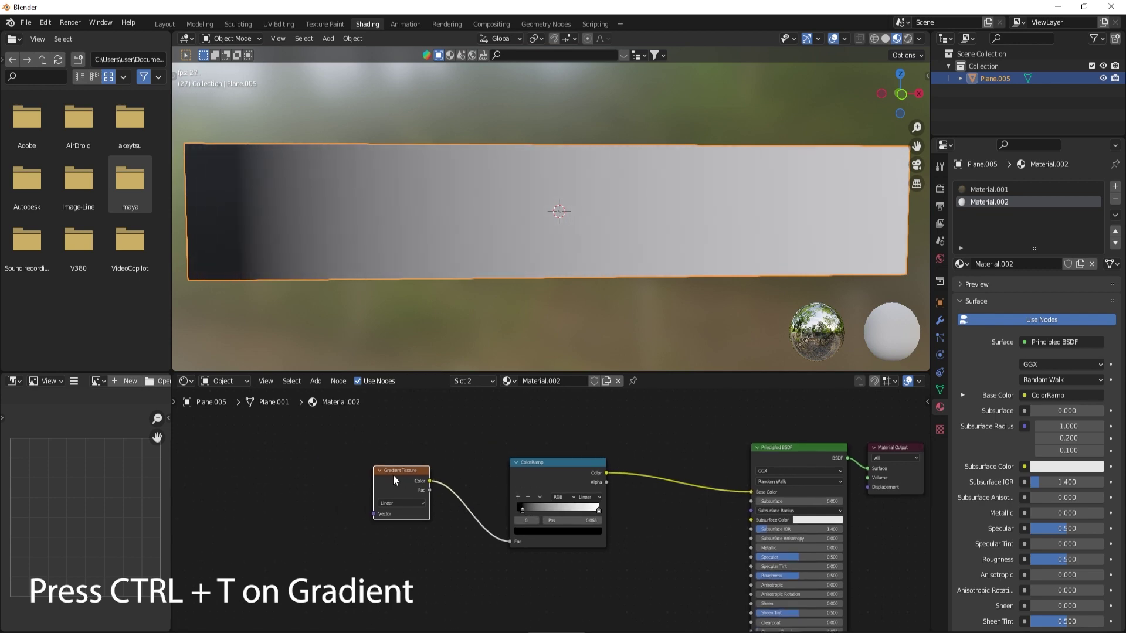
Step: Add linked Mapping and Texture Coordinate nodes to the Gradient Texture and move them lower and away from it
key("ctrl+t")
middle_click_drag(438, 487, 504, 438)
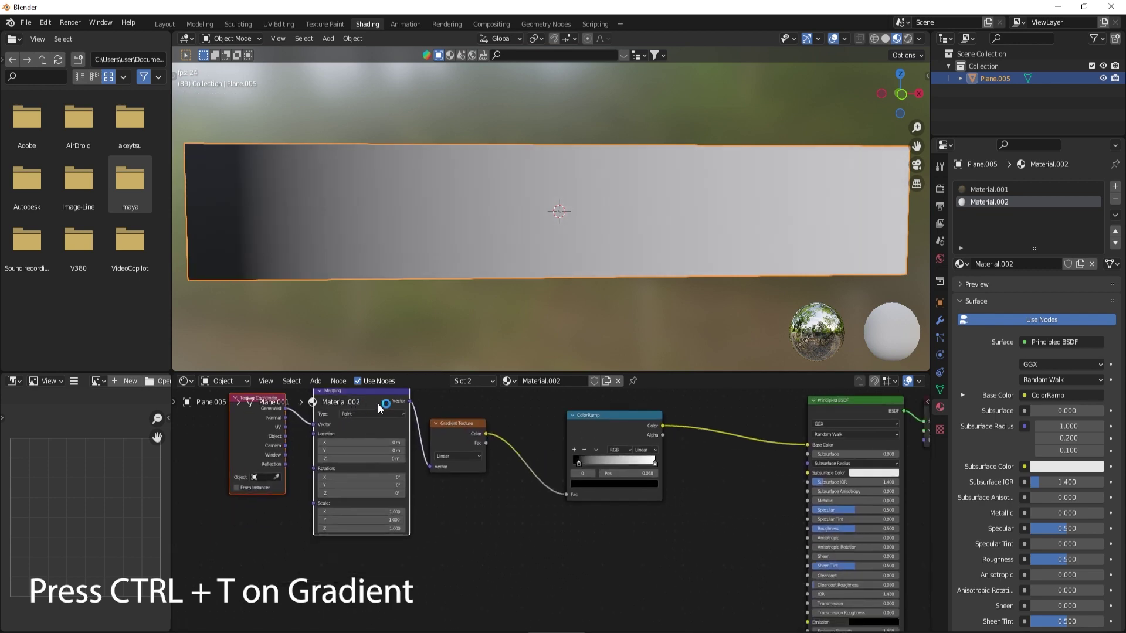
left_click_drag(378, 409, 225, 536)
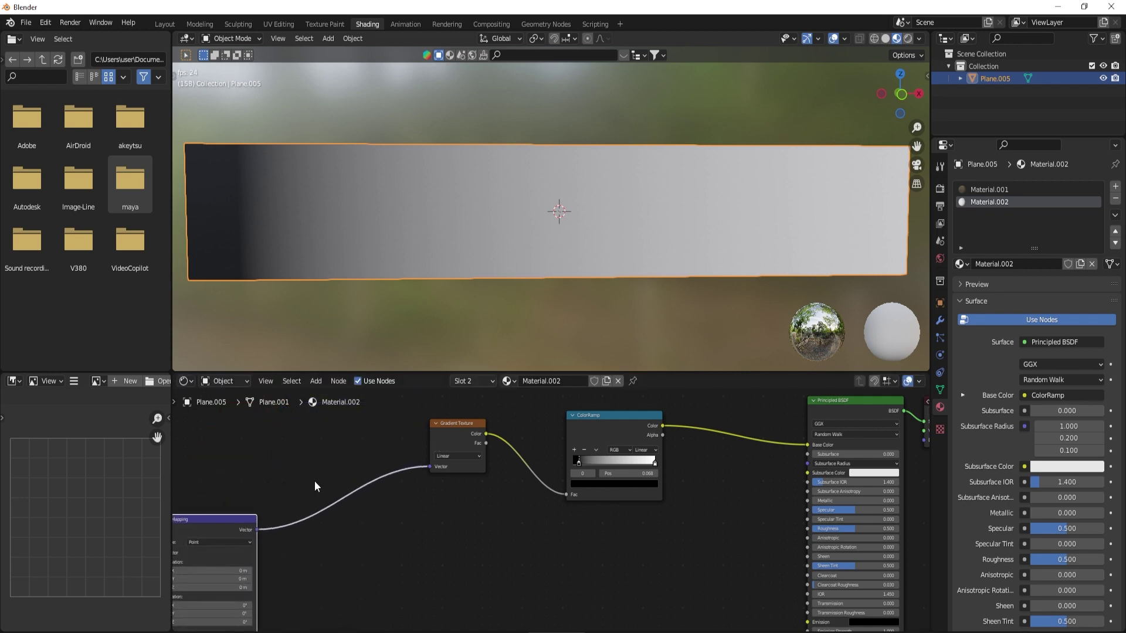
scroll(314, 480, "down", 3)
middle_click_drag(314, 481, 312, 434)
left_click_drag(286, 478, 312, 532)
Step: Insert an Invert node between the Gradient Texture and the ColorRamp and test its effect with Fac at 0
middle_click_drag(543, 397, 506, 431)
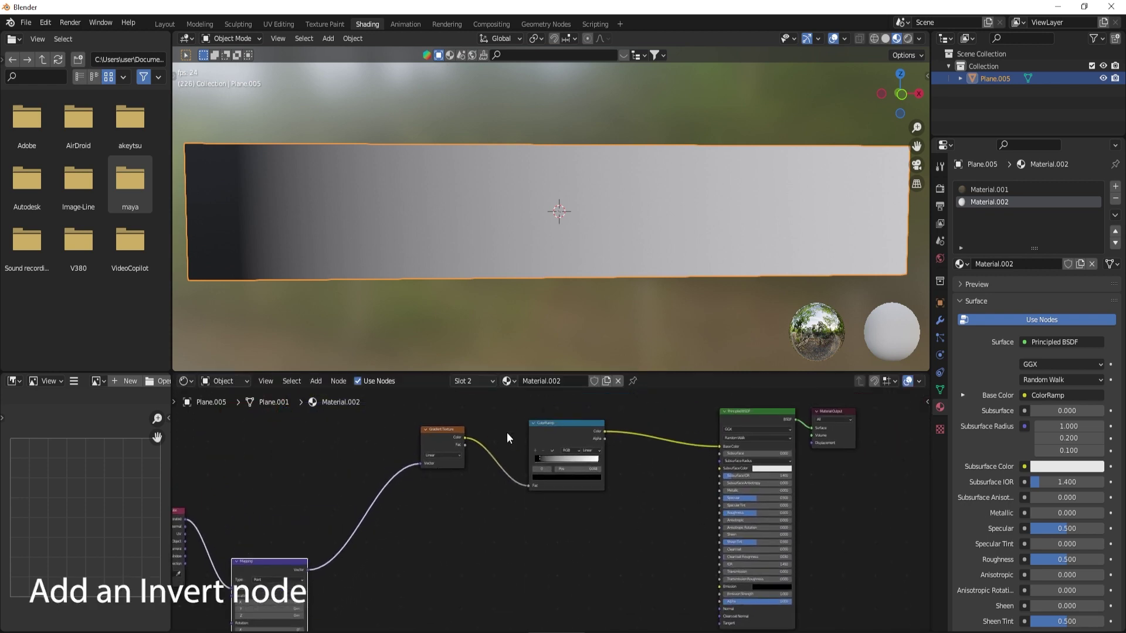
key("shift+a")
type("invert")
key("Return")
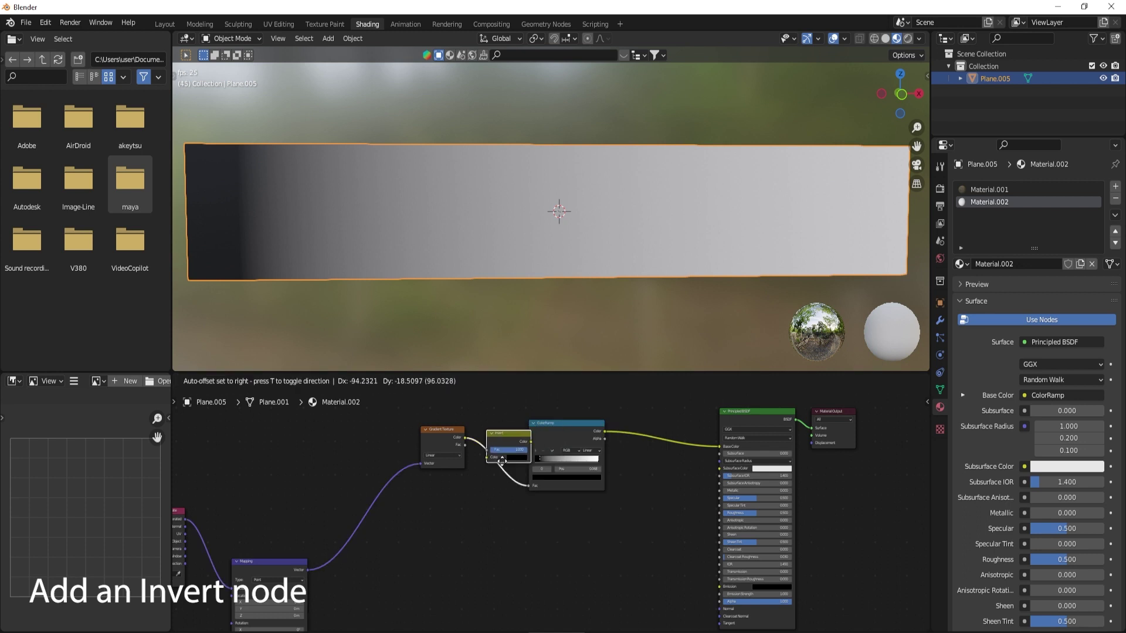
left_click(501, 460)
scroll(526, 463, "up", 3)
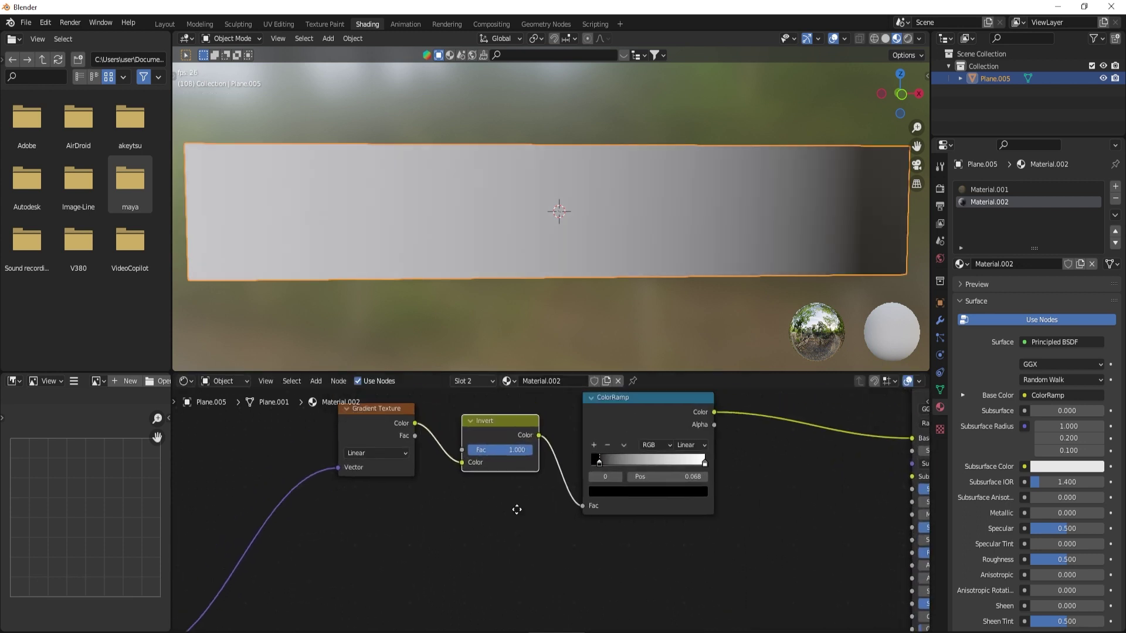
middle_click_drag(516, 509, 524, 538)
left_click_drag(516, 480, 476, 479)
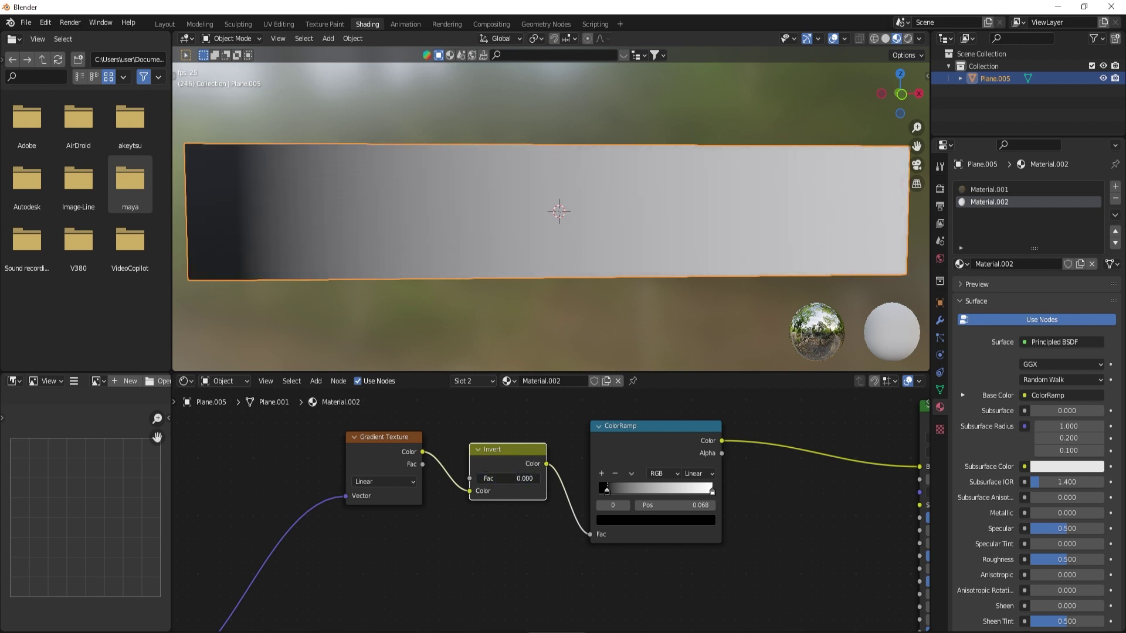
Step: Insert a Separate XYZ node between Mapping and Gradient Texture, and feed its Y output into the gradient's Vector
key("shift+a")
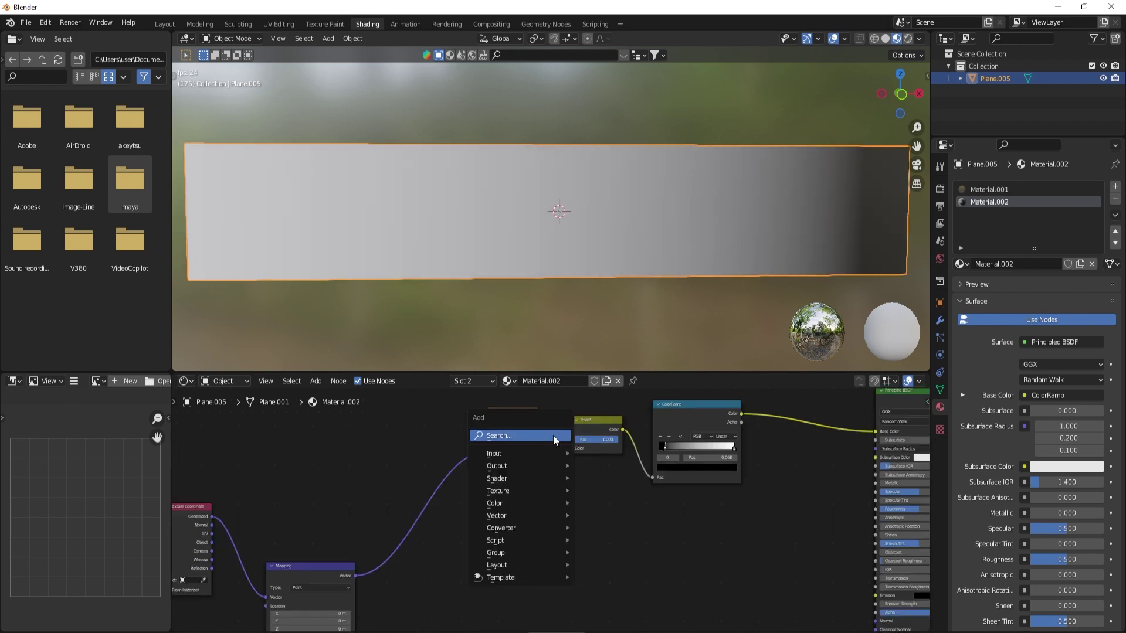
left_click(553, 435)
type("sep")
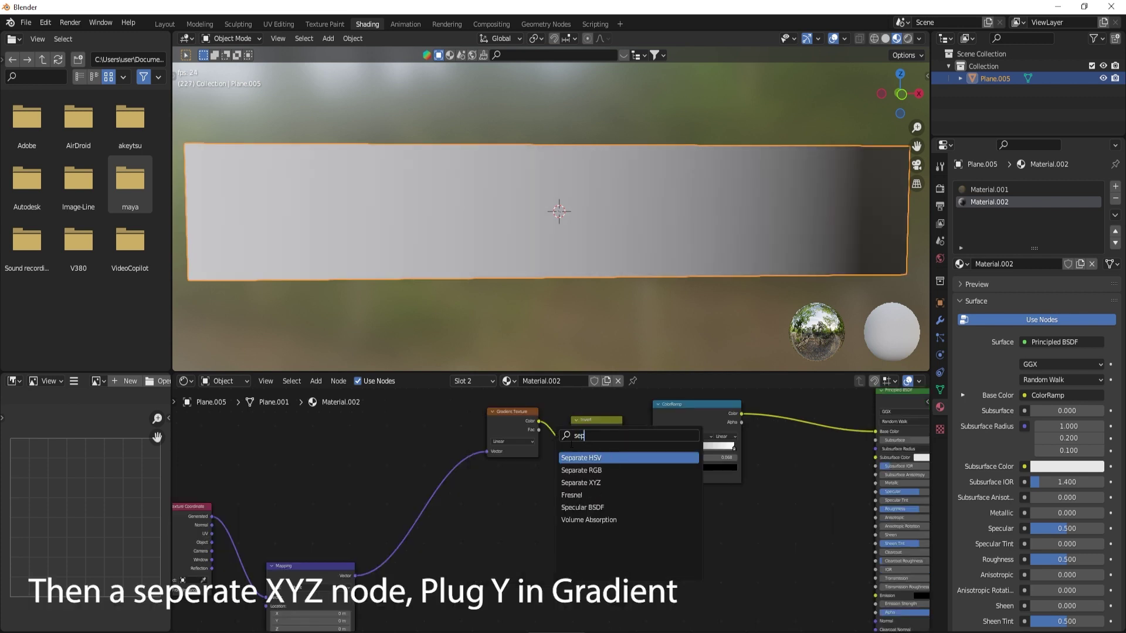
key("Down")
key("Down")
key("Return")
left_click(414, 447)
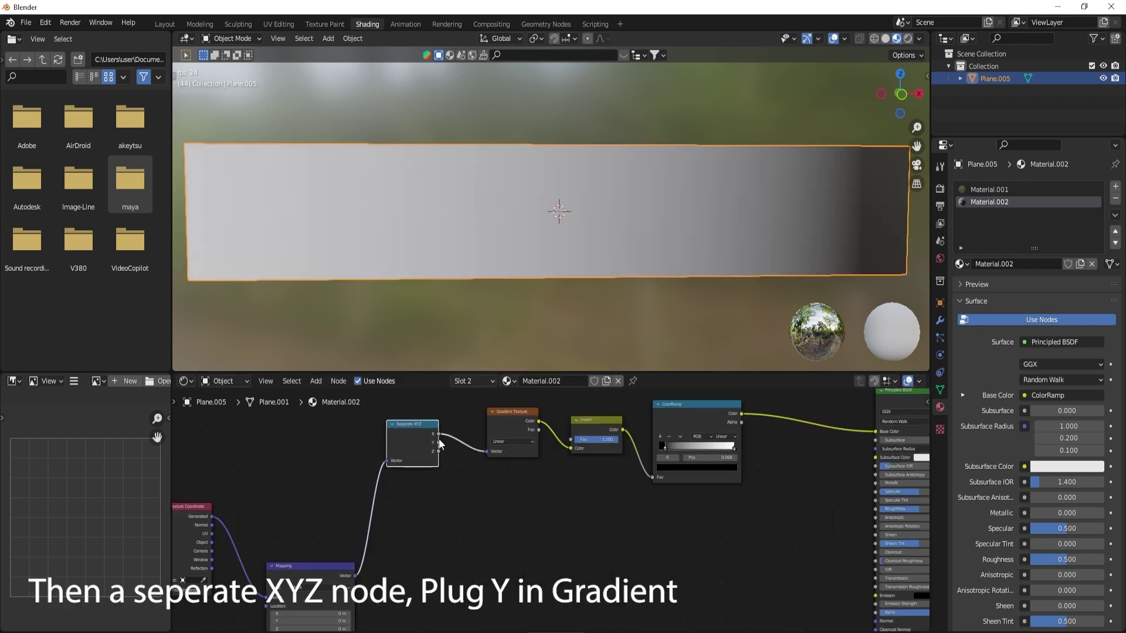
left_click_drag(489, 451, 488, 452)
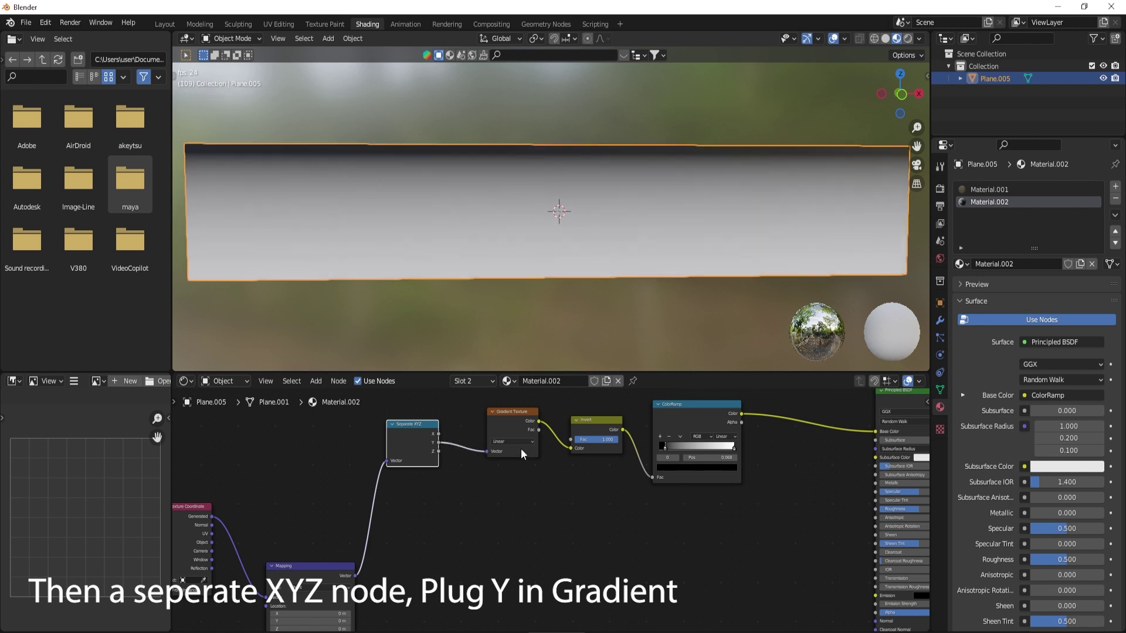
Step: Move the ColorRamp's black stop to position 0.077
scroll(565, 469, "down", 1)
middle_click_drag(458, 468, 369, 473)
scroll(522, 472, "down", 1)
scroll(522, 472, "up", 4)
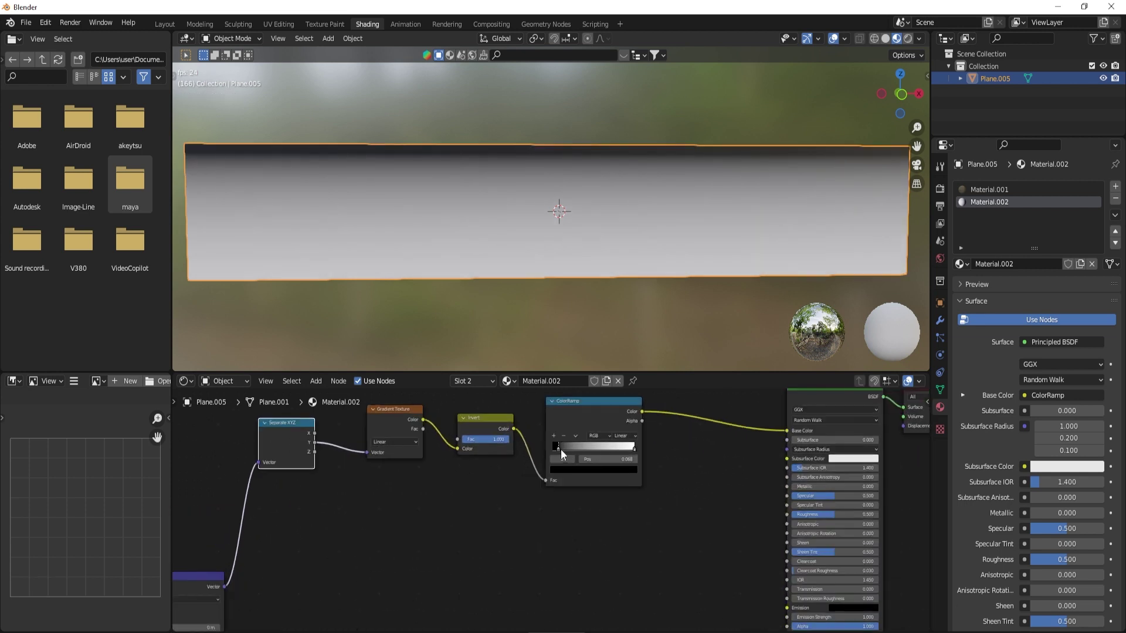
mouse_move(561, 449)
left_mouse_down()
mouse_move(585, 449)
mouse_move(572, 455)
left_mouse_up()
left_click_drag(497, 439, 556, 452)
Step: Insert a MixRGB node between the ColorRamp and the Principled BSDF, with the ramp feeding Color1
scroll(496, 484, "down", 2)
middle_click_drag(496, 485, 461, 442)
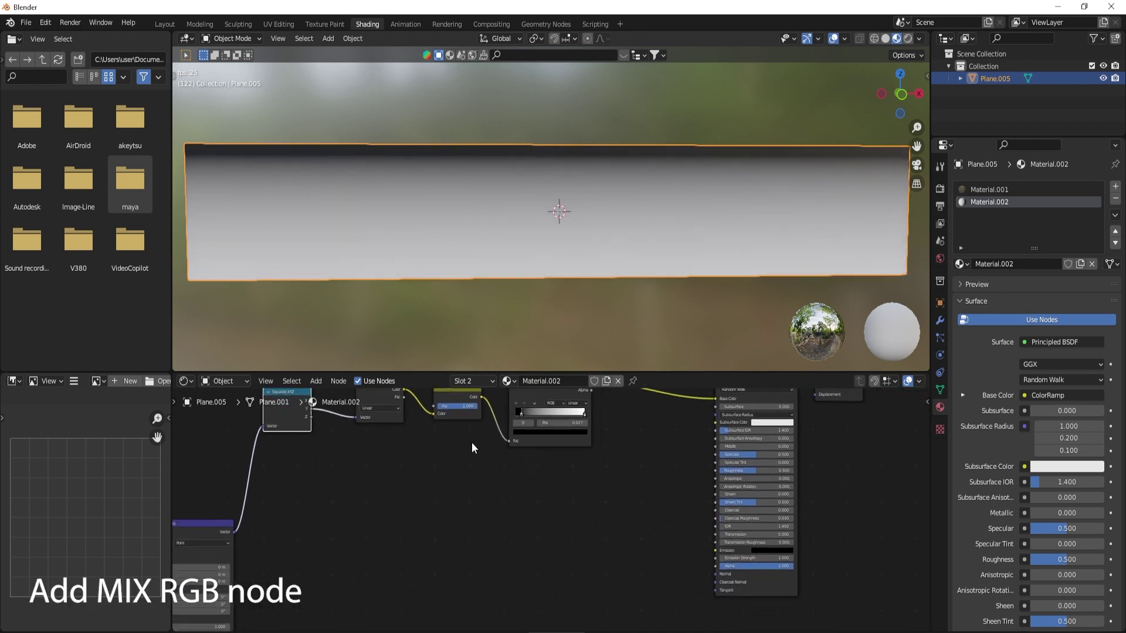
key("shift+a")
left_click(678, 448)
type("mi")
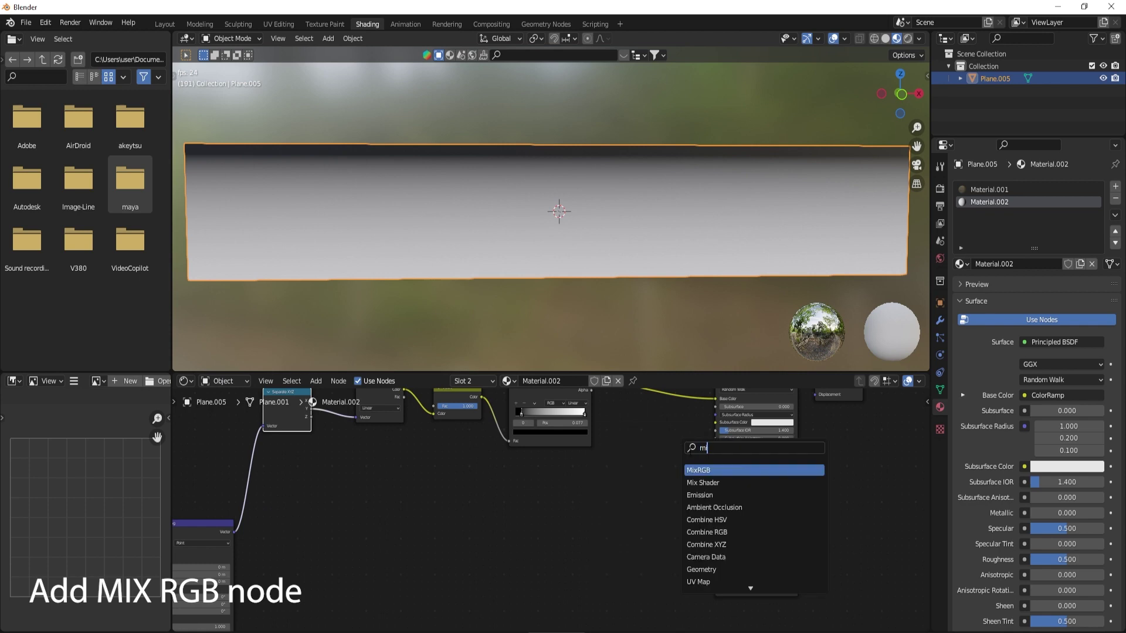
key("Return")
left_click(702, 403)
left_click_drag(670, 402, 676, 451)
Step: Set the MixRGB node's blending mode to Multiply
left_click(671, 454)
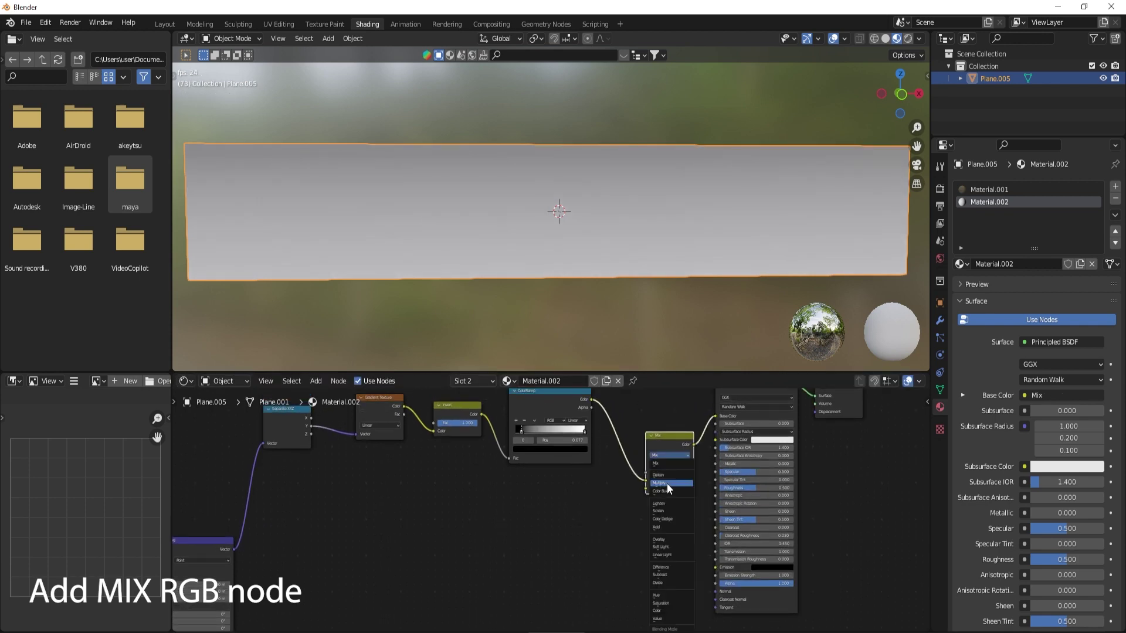
scroll(721, 489, "up", 3)
left_click(653, 453)
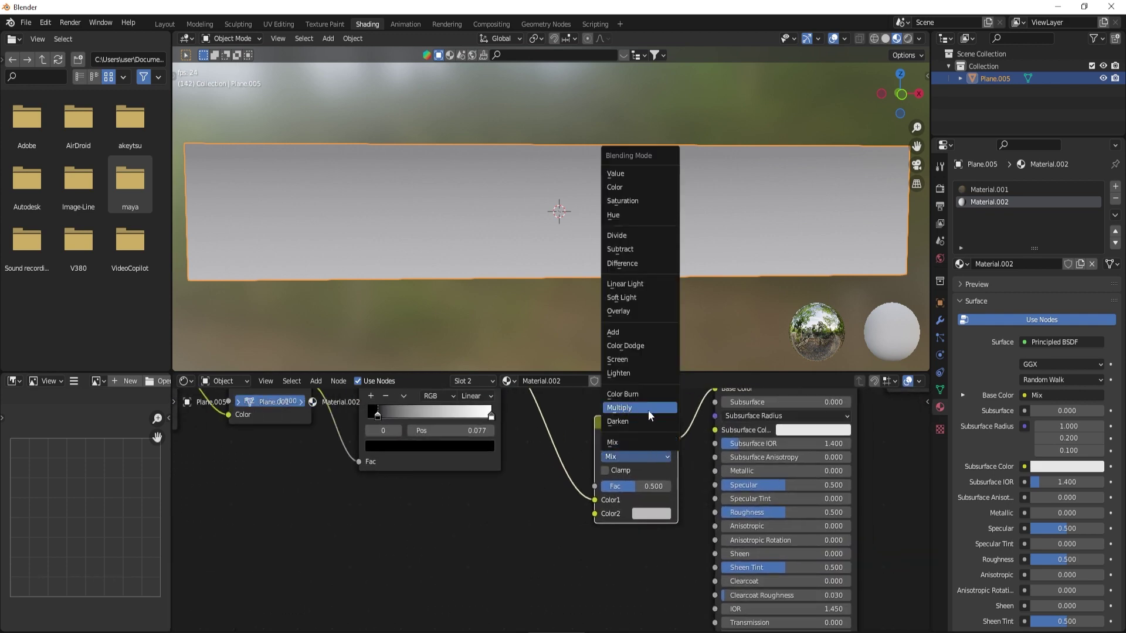
left_click(649, 410)
scroll(589, 519, "down", 4)
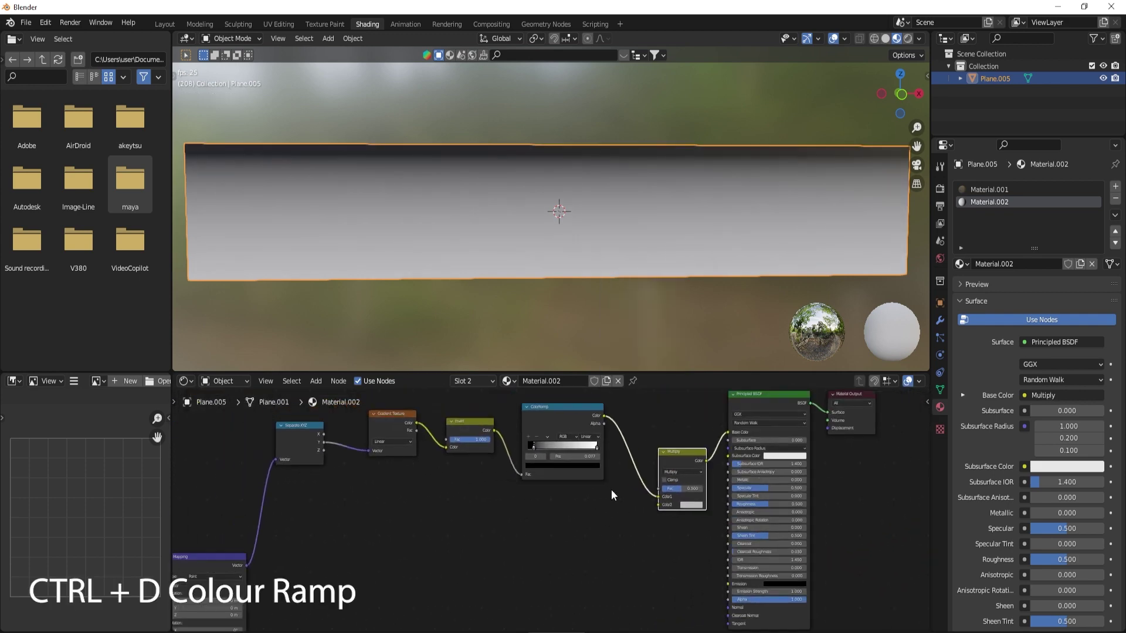
Step: Duplicate the ColorRamp, place the copy below the original, and connect its Color to the Multiply node's Color2
key("shift+a")
key("Escape")
left_click_drag(563, 516, 514, 472)
key("ctrl+d")
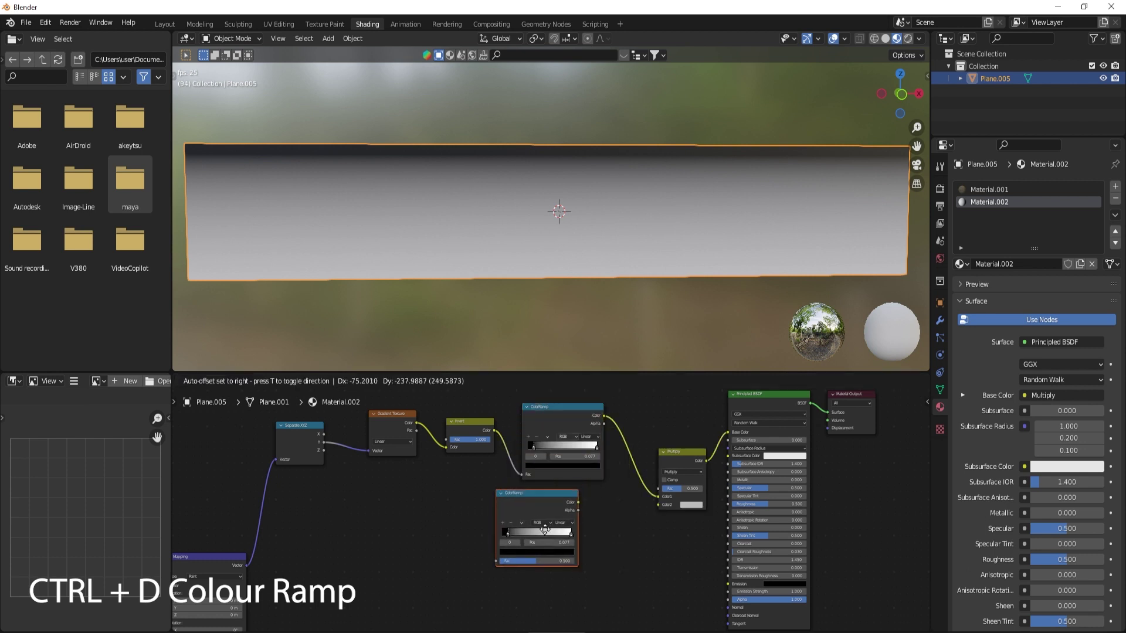
left_click(567, 503)
left_click_drag(565, 503, 658, 505)
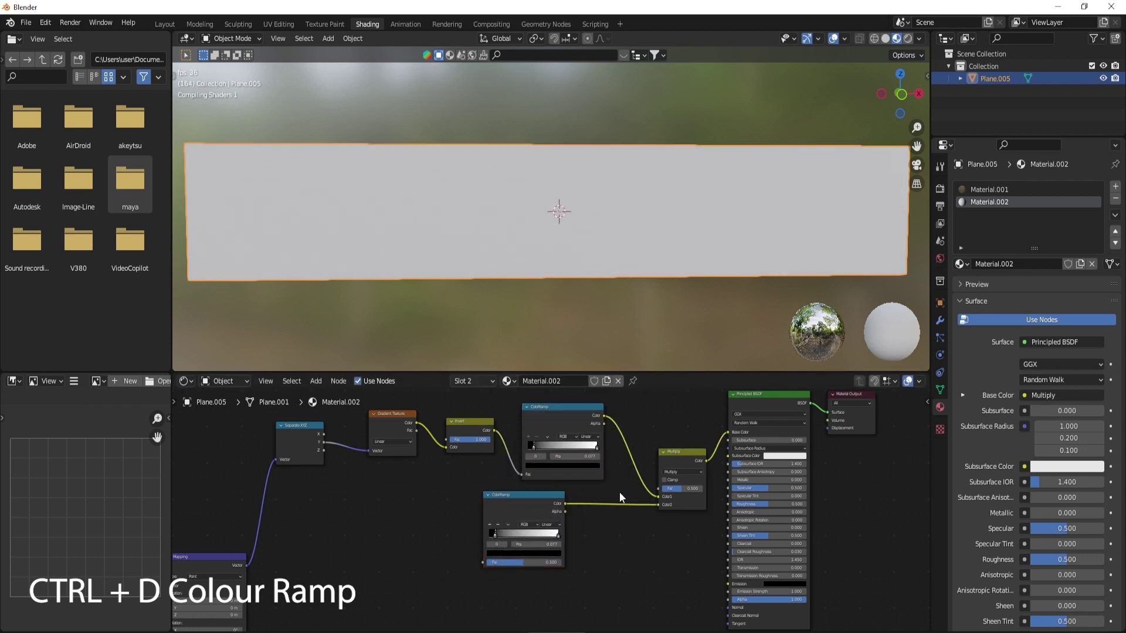
middle_click_drag(619, 492, 625, 488)
mouse_move(546, 502)
left_mouse_down()
mouse_move(564, 503)
mouse_move(554, 519)
left_mouse_up()
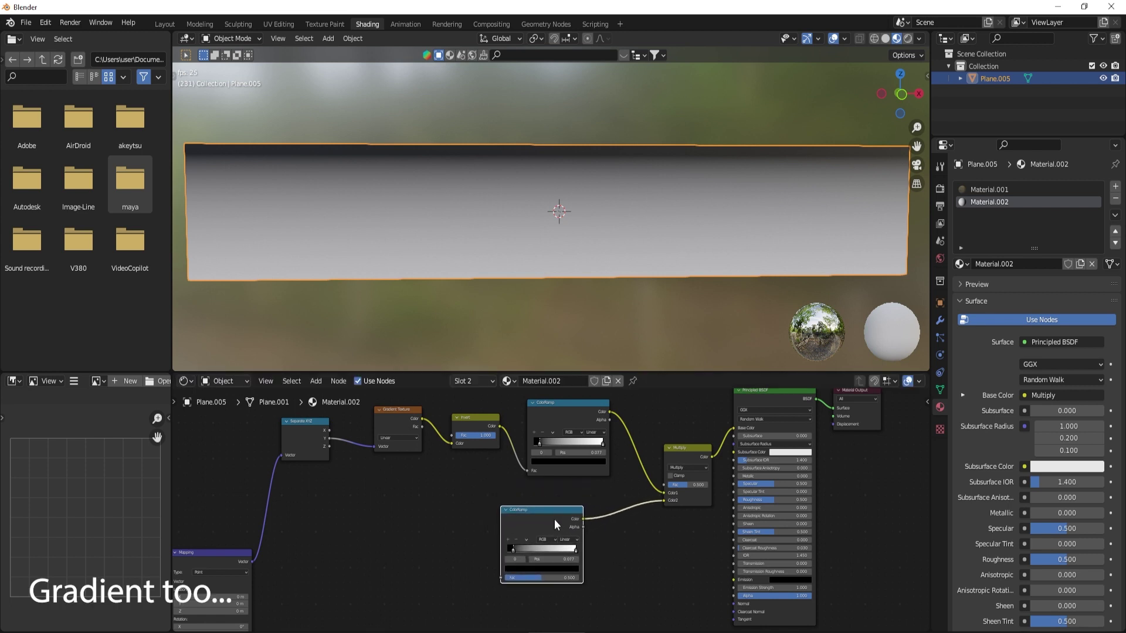
Step: Duplicate the Gradient Texture and connect the copy's Color output to the second ColorRamp's Fac input
left_click(399, 417)
key("shift+d")
left_click(439, 536)
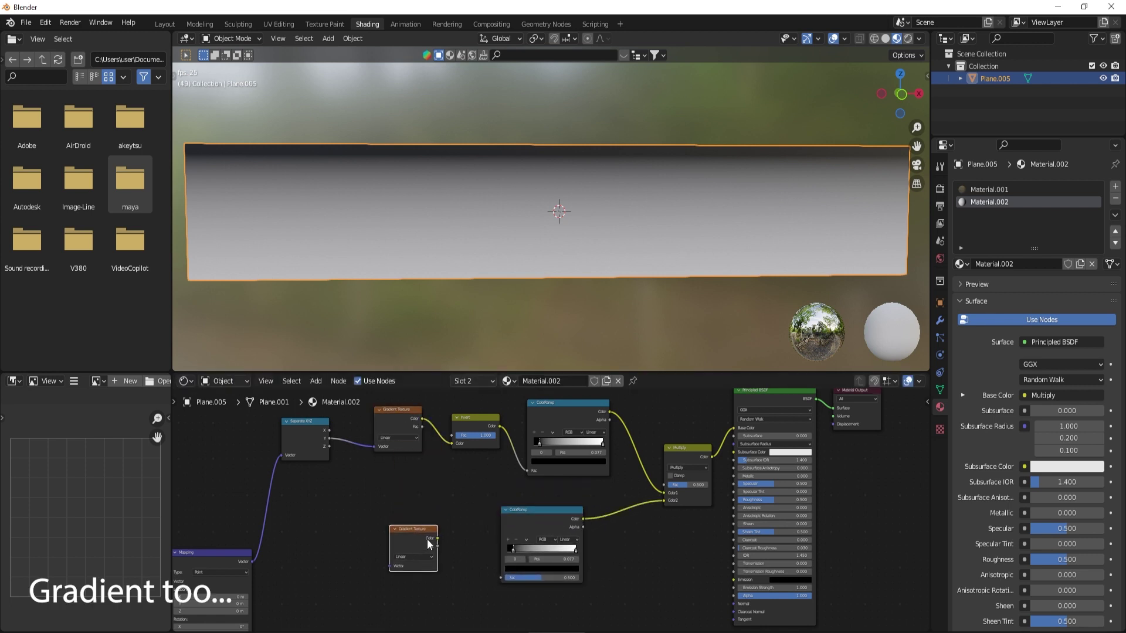
left_click_drag(438, 538, 502, 578)
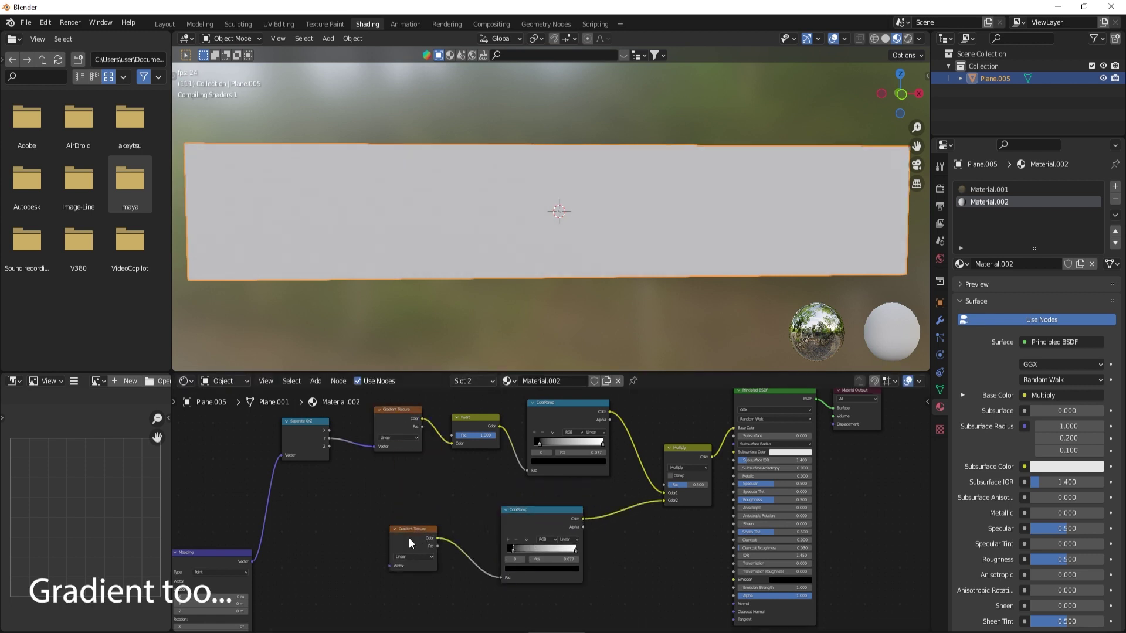
mouse_move(409, 538)
left_mouse_down()
mouse_move(391, 522)
mouse_move(406, 543)
left_mouse_up()
Step: Adjust the Multiply node's blend factor
scroll(567, 498, "down", 2)
middle_click_drag(567, 498, 517, 495)
scroll(517, 495, "up", 3)
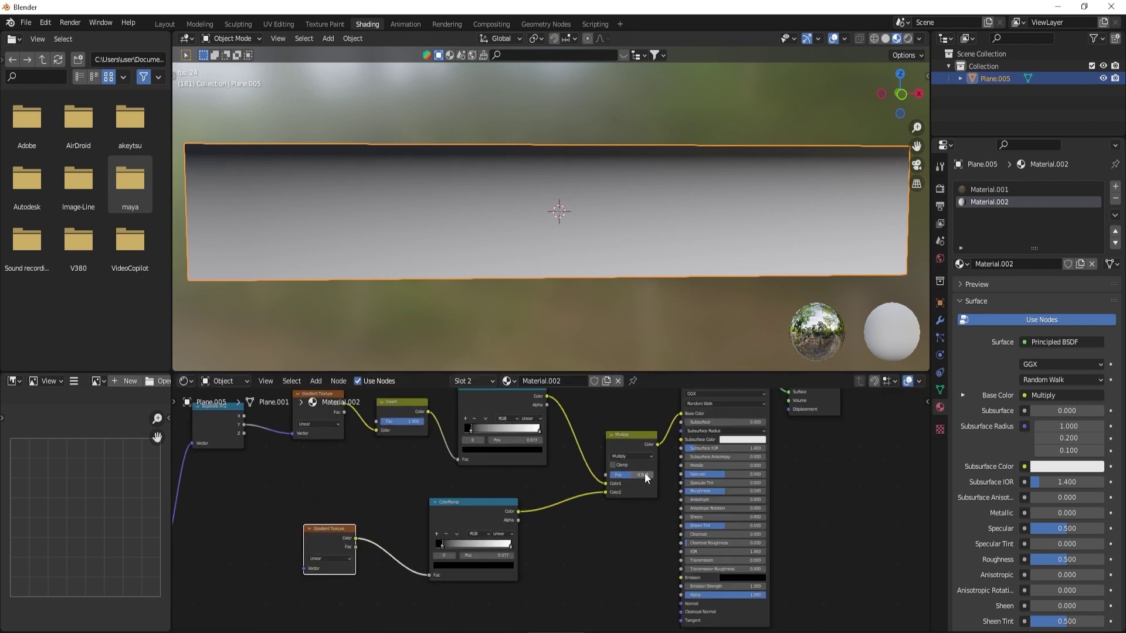
mouse_move(644, 474)
left_mouse_down()
mouse_move(633, 475)
mouse_move(667, 474)
mouse_move(631, 474)
left_mouse_up()
Step: Connect the Separate XYZ node's Y output to the second Gradient Texture's Vector input
scroll(598, 486, "down", 1)
middle_click_drag(591, 489, 734, 488)
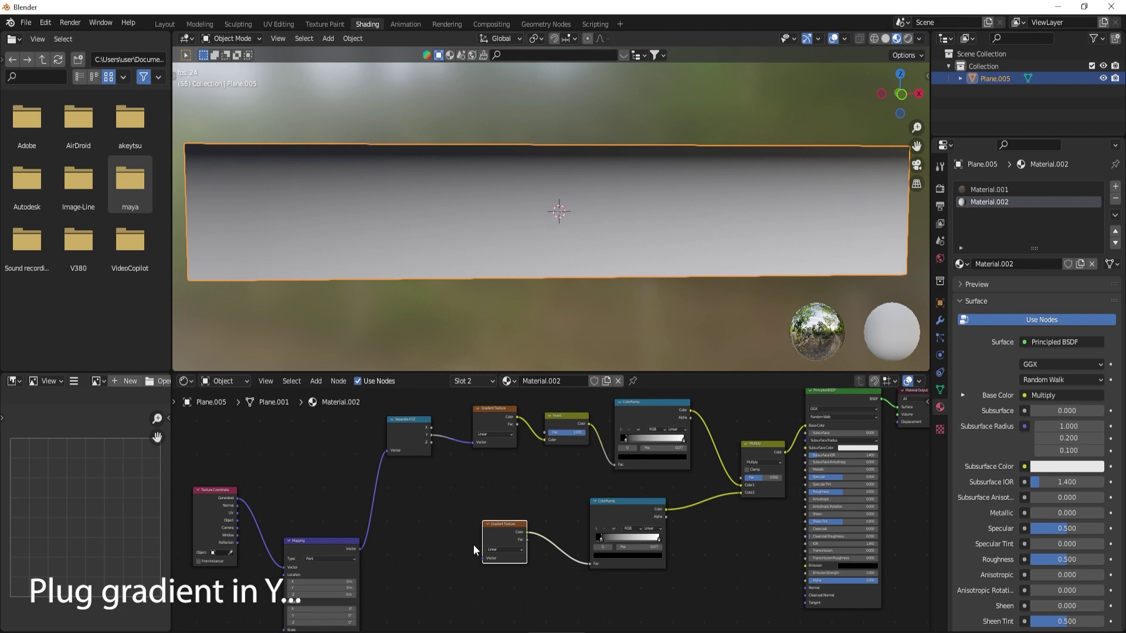
left_click_drag(481, 558, 433, 435)
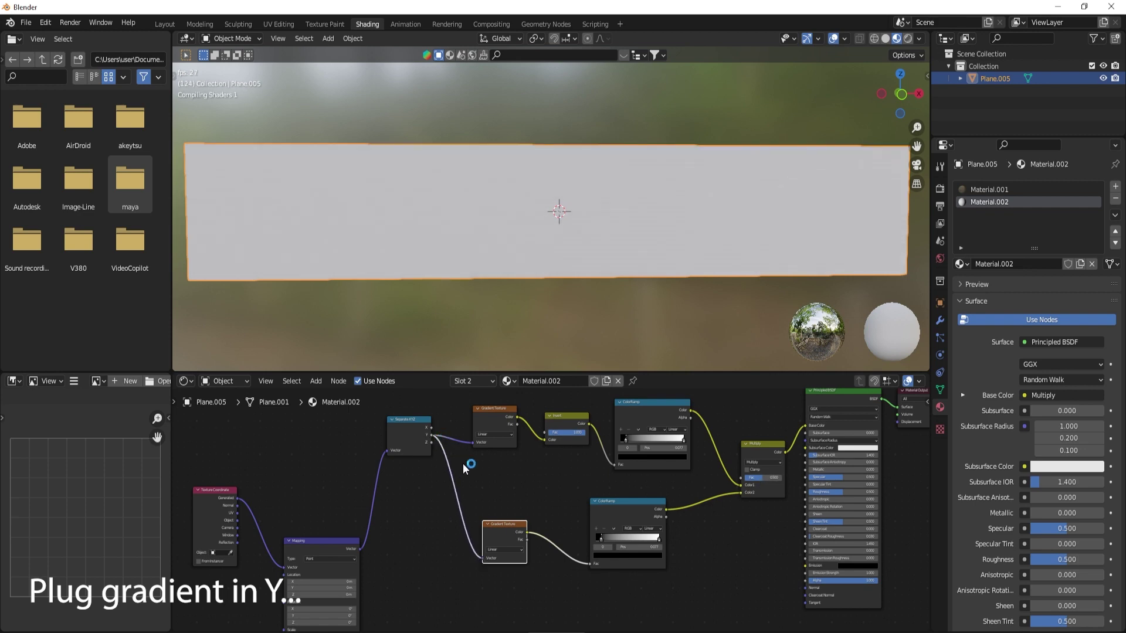
Step: Duplicate the second ColorRamp and place the copy directly below it
scroll(498, 464, "down", 2)
left_click(505, 433)
key("shift+d")
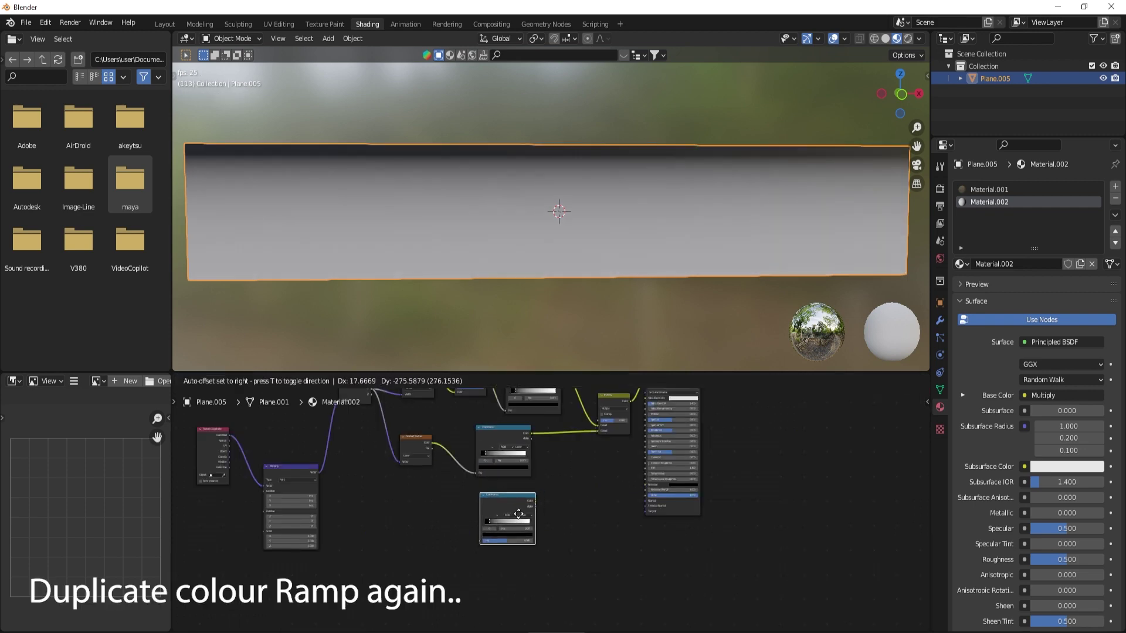
left_click(516, 519)
Step: Align the Mapping node with Texture Coordinate, and join the nodes from Texture Coordinate through Multiply in a frame, excluding the lowest ColorRamp
scroll(517, 519, "up", 3)
scroll(516, 520, "down", 1)
middle_click_drag(516, 520, 597, 557)
scroll(596, 556, "down", 5)
left_click_drag(349, 502, 380, 449)
left_click_drag(300, 423, 542, 496)
left_click_drag(548, 409, 655, 491, "shift")
key("ctrl+j")
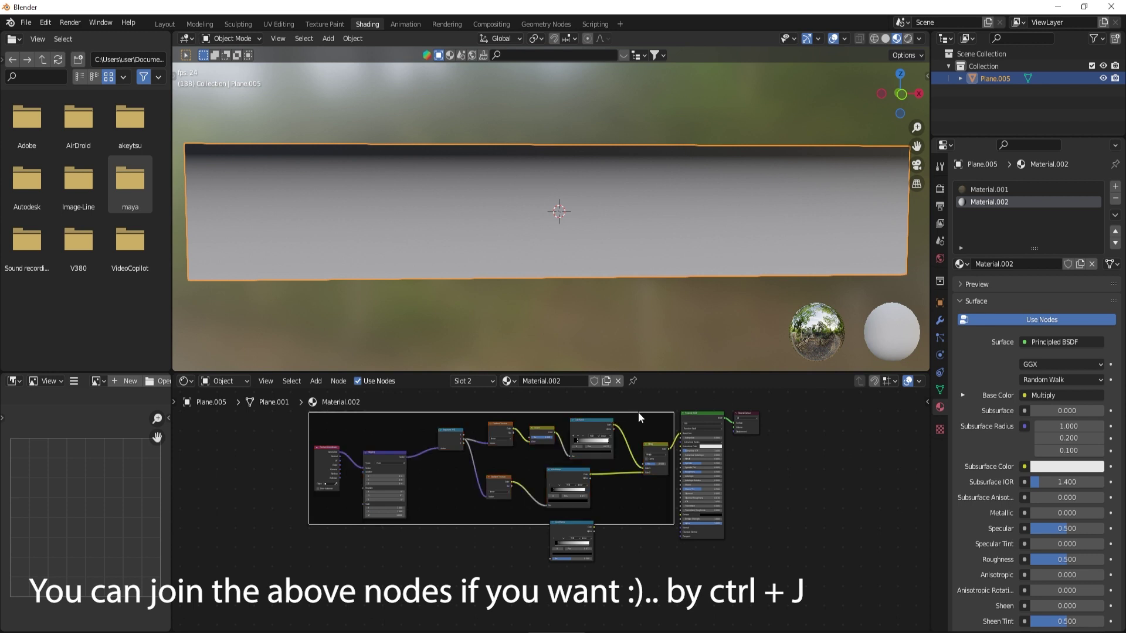
Step: Move the framed node group up and reposition the unconnected ColorRamp below the frame
left_click_drag(635, 413, 605, 382)
scroll(604, 510, "up", 6)
middle_click_drag(601, 528, 593, 502)
left_click_drag(585, 509, 588, 477)
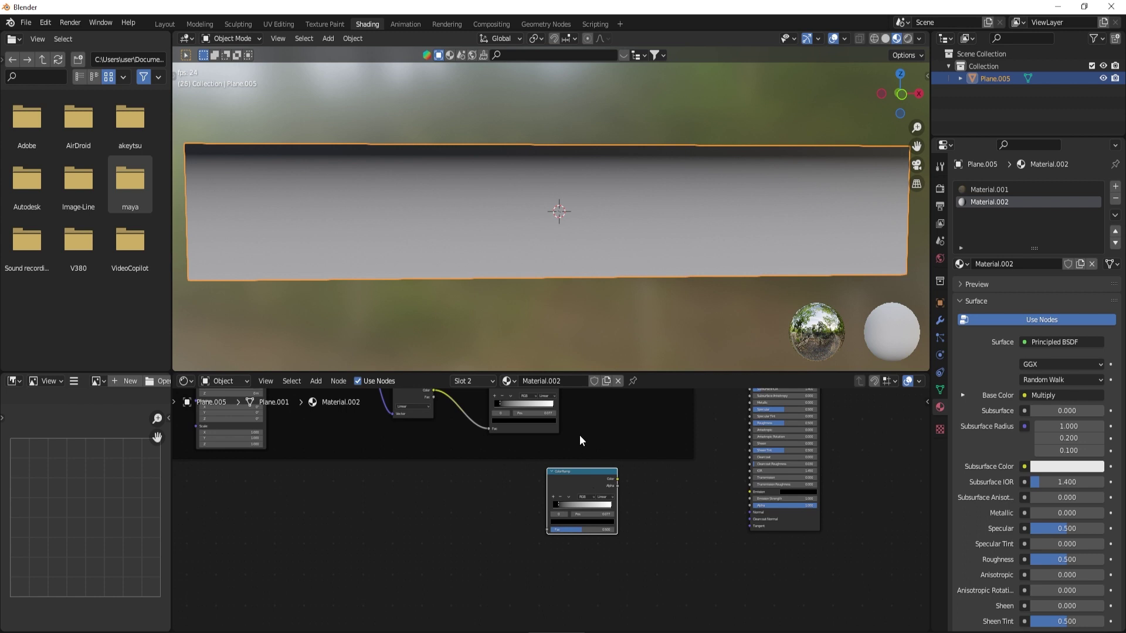
Step: Add a Noise Texture beside the ColorRamp below the frame and connect its Fac output to the ramp's Fac input
key("shift+a")
type("no")
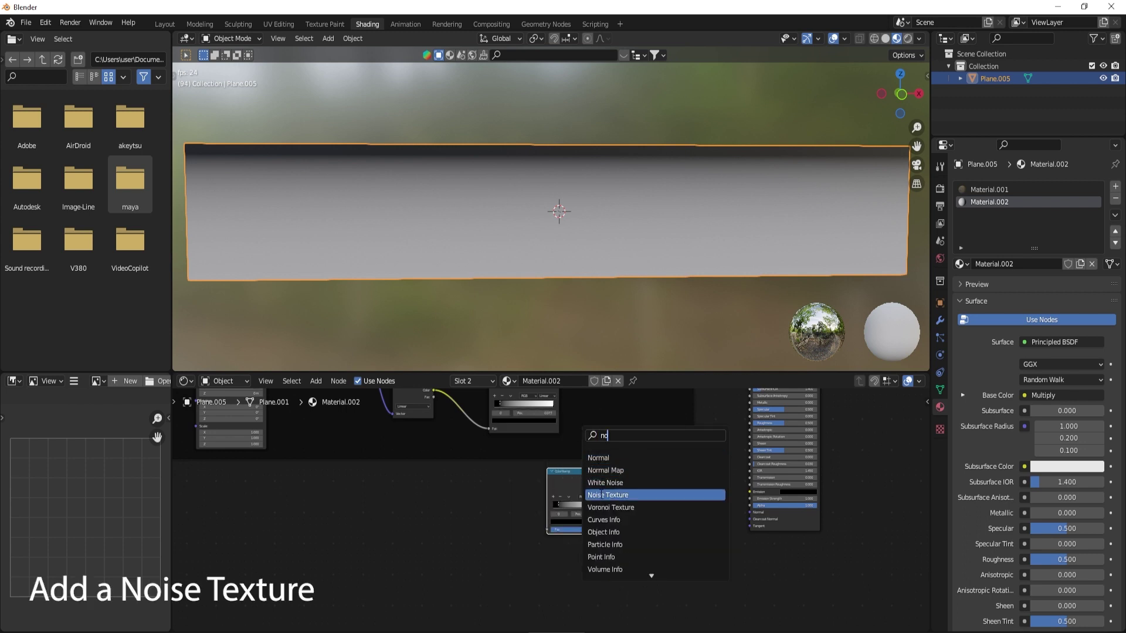
left_click(658, 496)
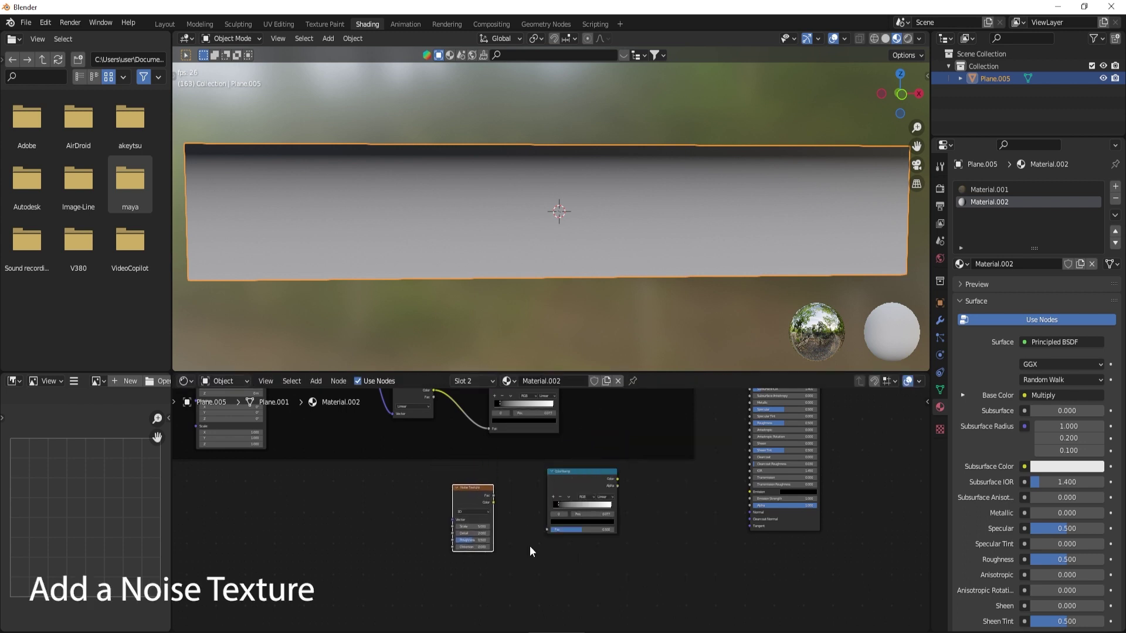
left_click(531, 545)
scroll(496, 512, "up", 2)
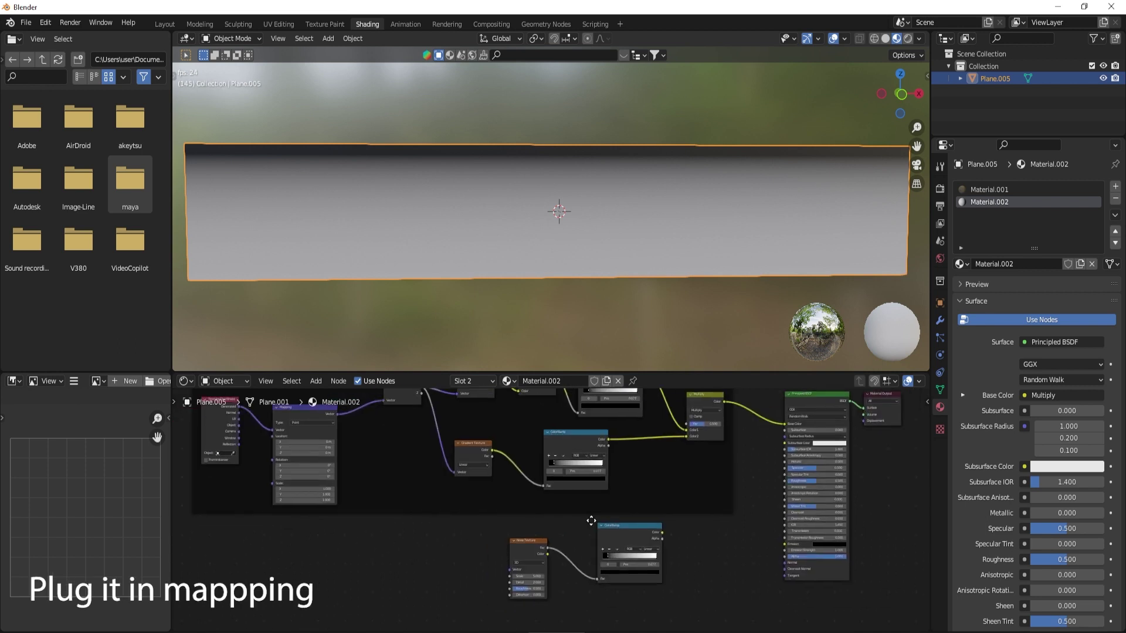
Step: Connect the Mapping node's Vector output to the Noise Texture's Vector input
middle_click_drag(294, 358, 393, 415)
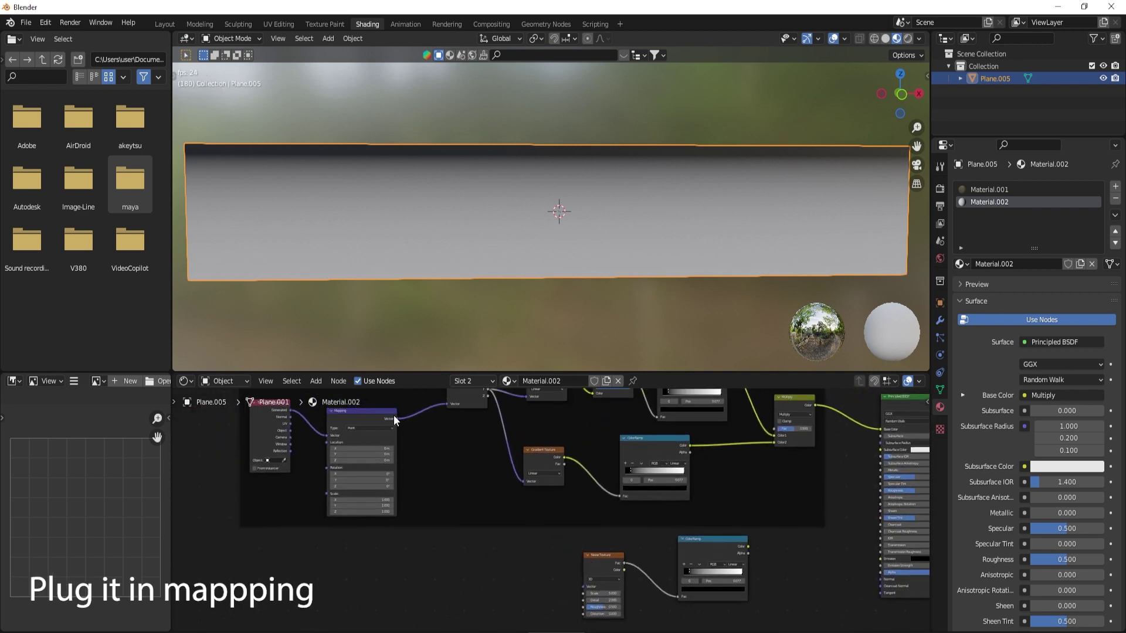
left_click_drag(394, 418, 584, 586)
scroll(674, 557, "up", 2)
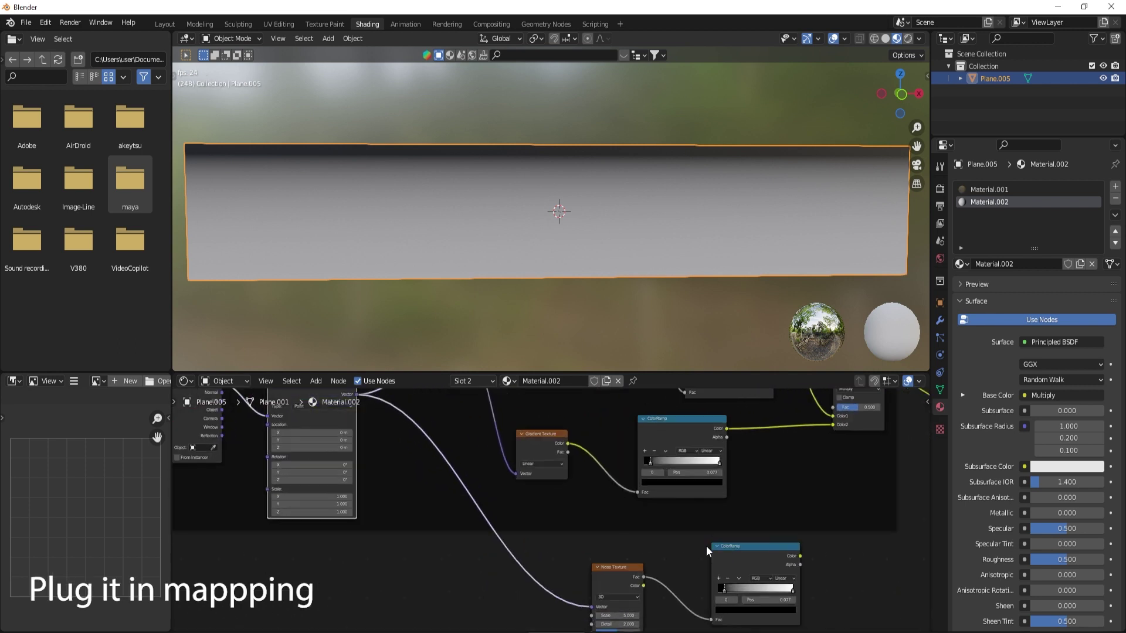
Step: Add a MixRGB node between the noise ColorRamp and the Principled BSDF
scroll(706, 546, "down", 3)
key("shift+a")
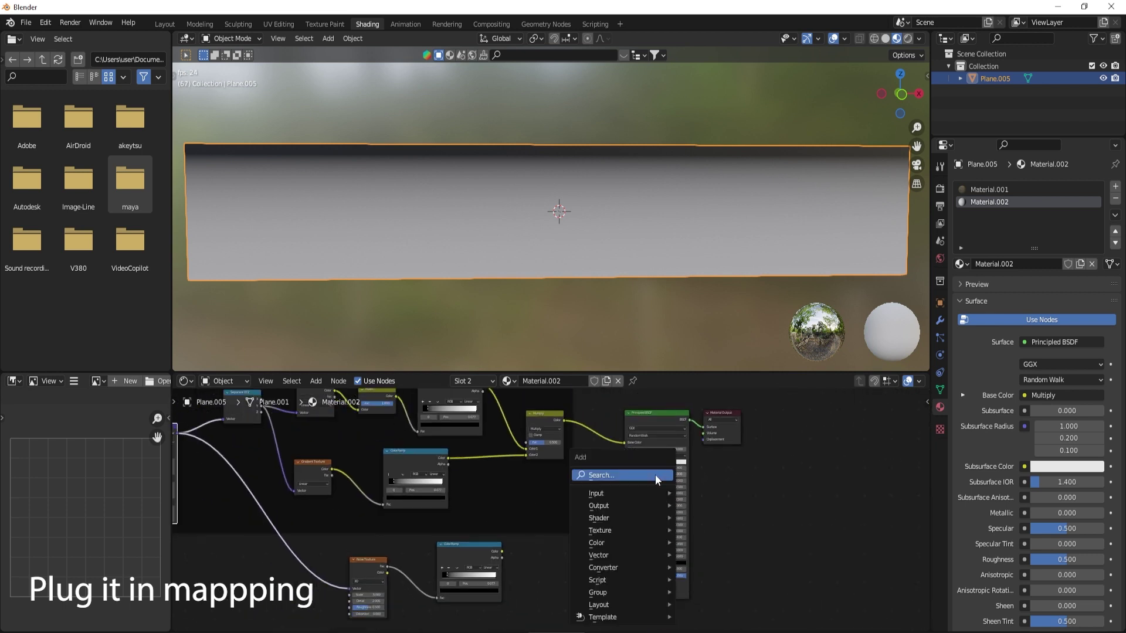
left_click(655, 475)
type("mi")
left_click(674, 496)
left_click(584, 547)
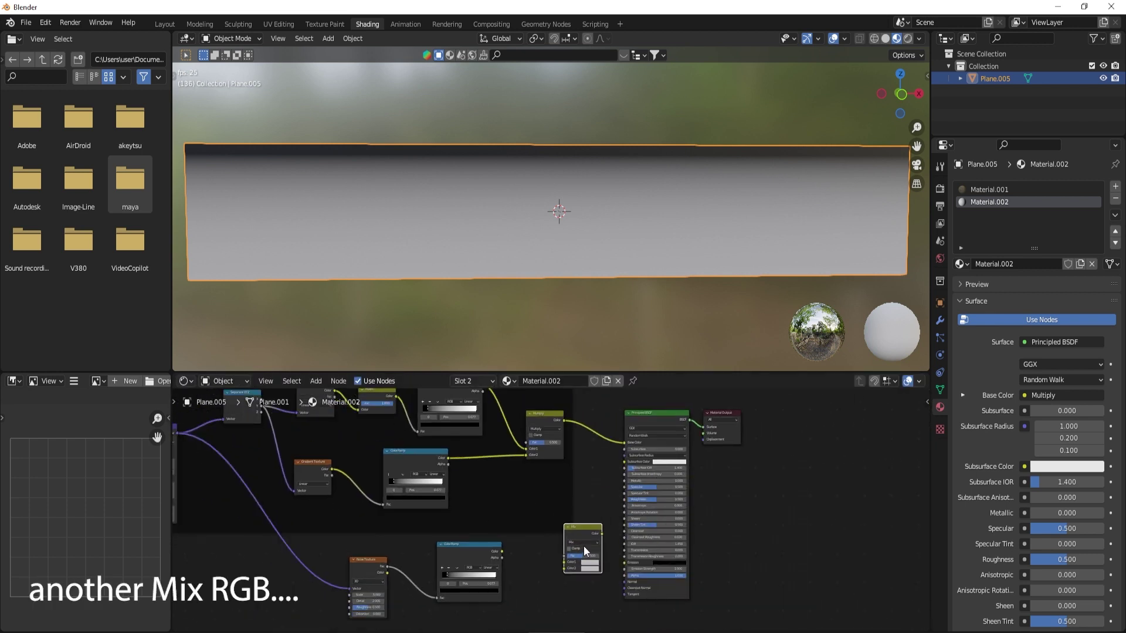
scroll(582, 547, "up", 2)
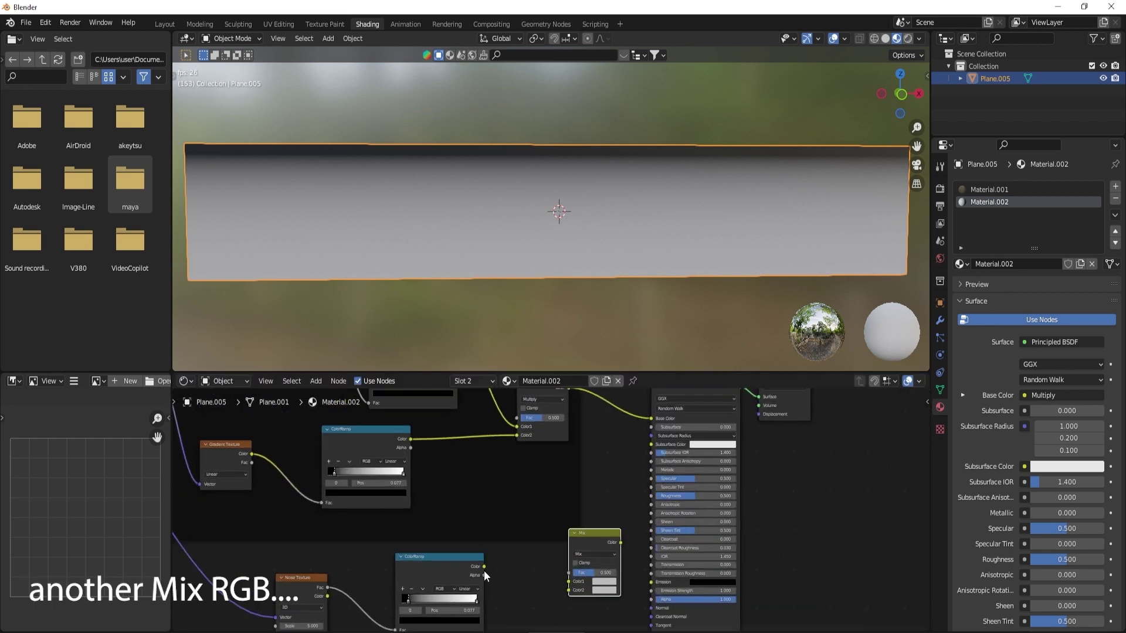
Step: Set the new Mix node to Multiply, feeding the framed Multiply node's output into Color1 and the noise ColorRamp's Color into Color2
left_click(604, 553)
left_click(589, 522)
scroll(557, 449, "down", 2)
left_click_drag(557, 449, 570, 564)
left_click_drag(529, 424, 563, 561)
scroll(607, 549, "up", 1)
middle_click_drag(606, 550, 576, 509)
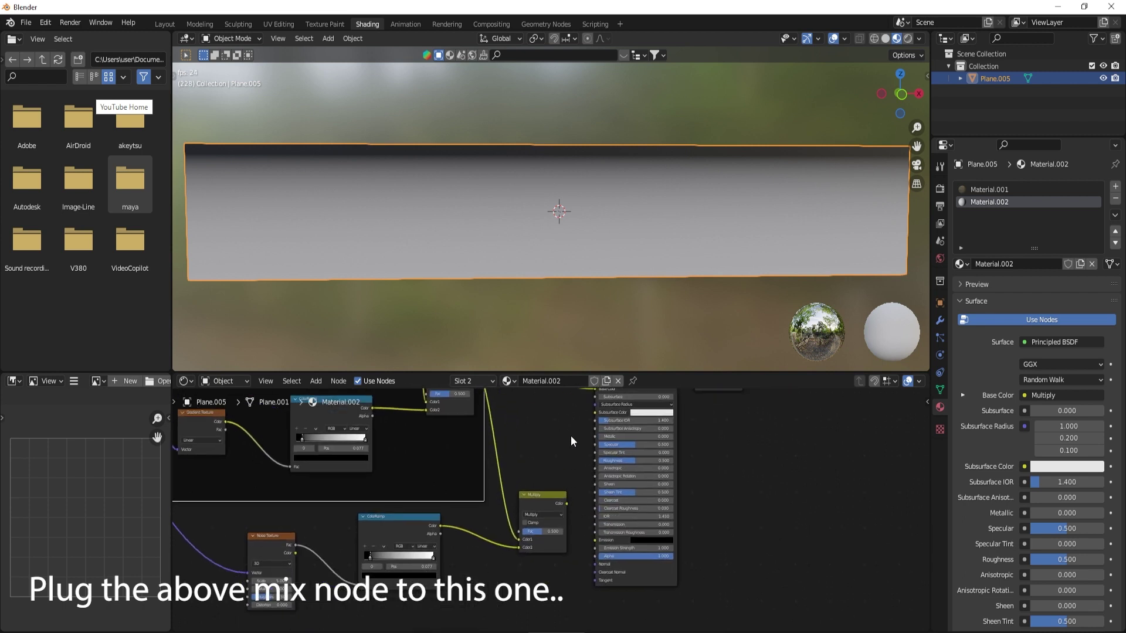
Step: Disconnect the Principled BSDF's Base Color input and connect the new Multiply node's Color output to Alpha
scroll(571, 435, "down", 4)
left_click_drag(584, 419, 556, 430)
scroll(571, 505, "up", 4)
left_click_drag(567, 503, 595, 556)
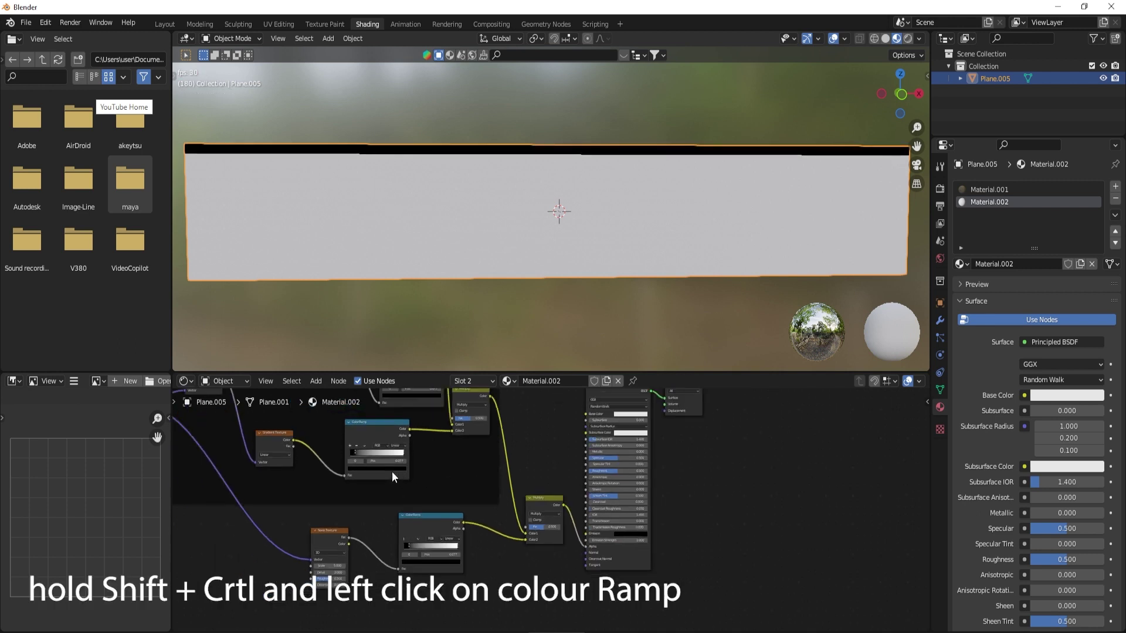
Step: Preview the noise ColorRamp on the plane and set the Noise Texture's Scale to 4.5 and Roughness to 0.642
middle_click_drag(392, 471, 593, 473)
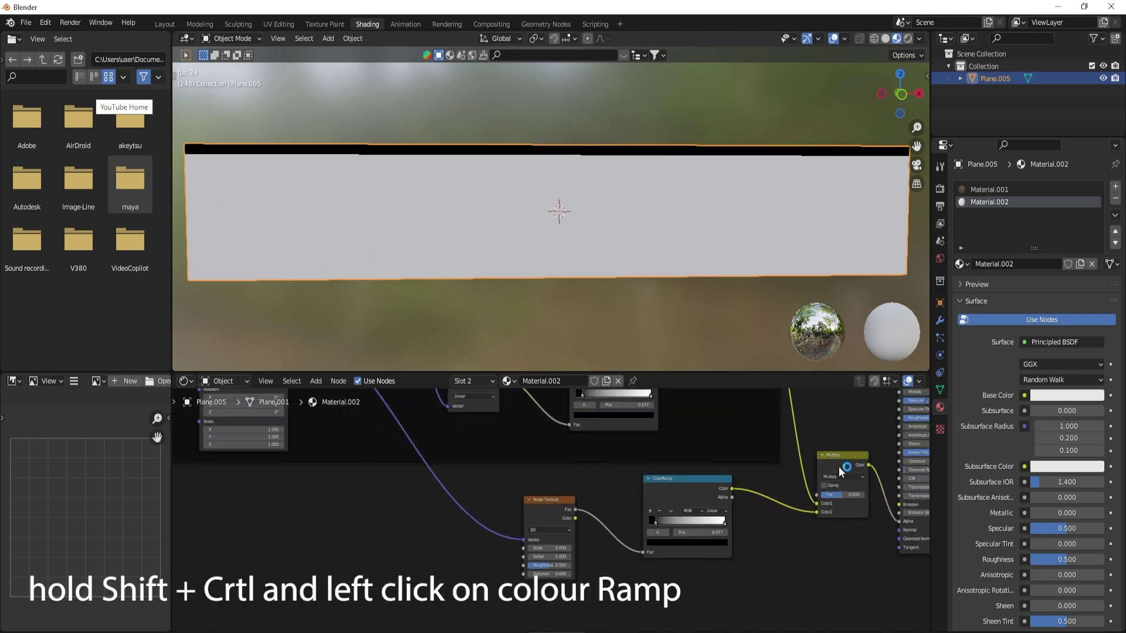
left_click(690, 494, "ctrl+shift")
scroll(547, 526, "up", 3)
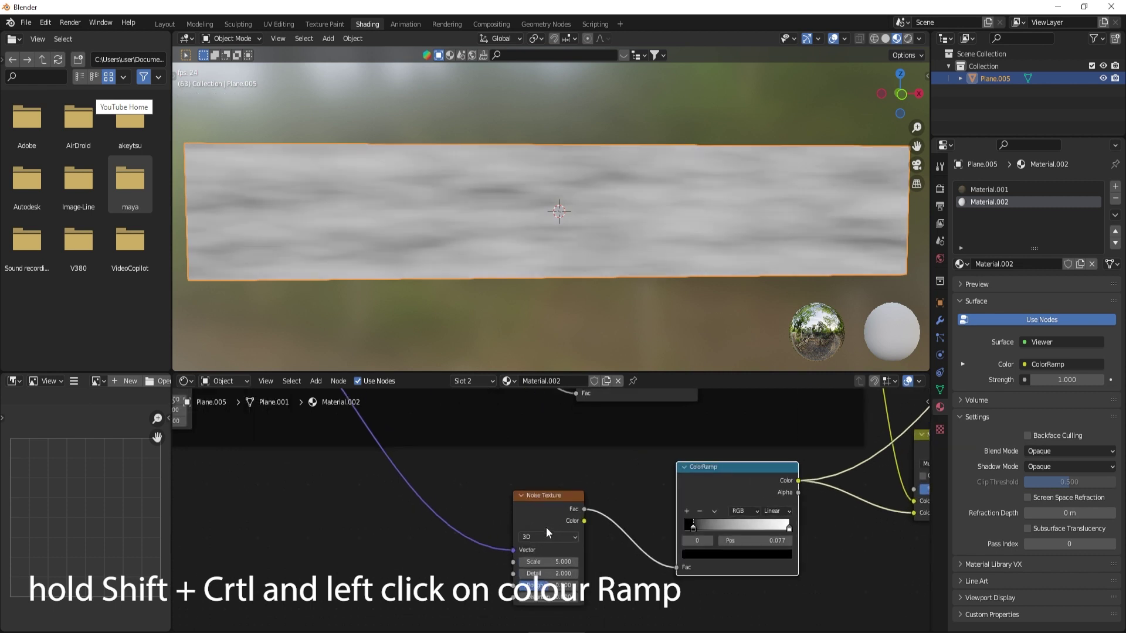
left_click_drag(566, 540, 580, 567)
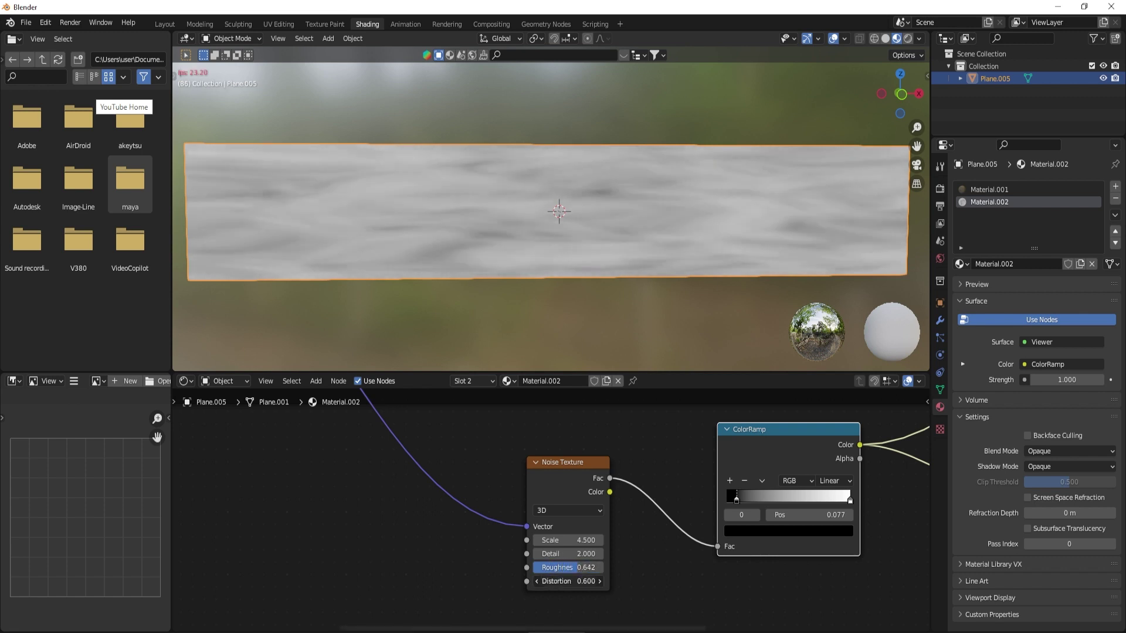
Step: Preview the uppermost ColorRamp, set its interpolation to Ease and move its black stop to about 0.059
scroll(679, 499, "down", 2)
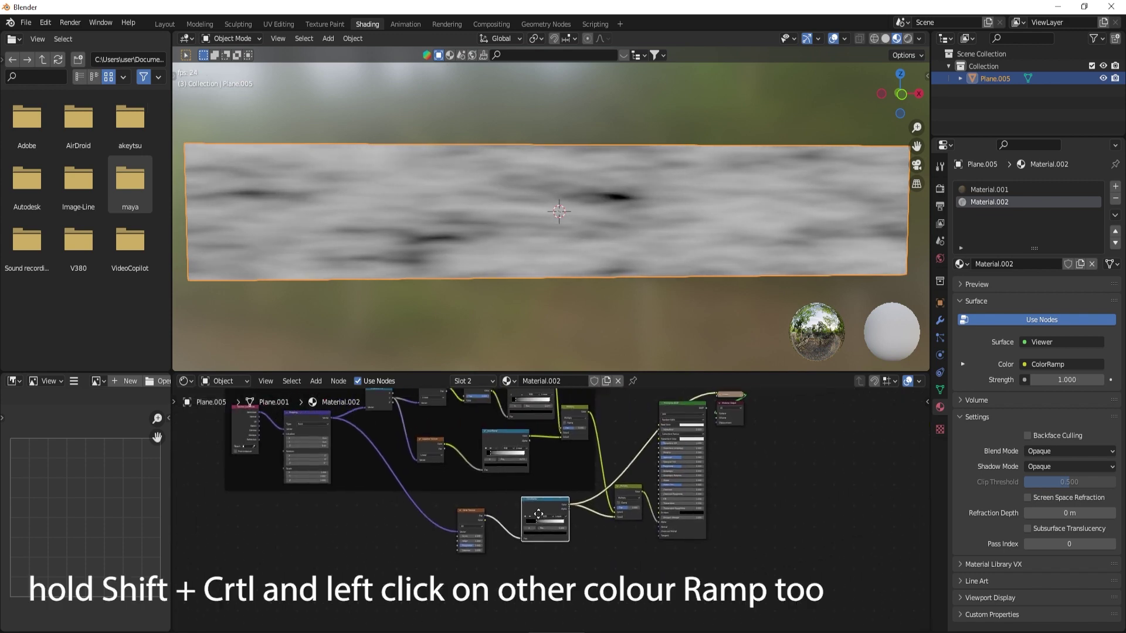
middle_click_drag(538, 514, 512, 521)
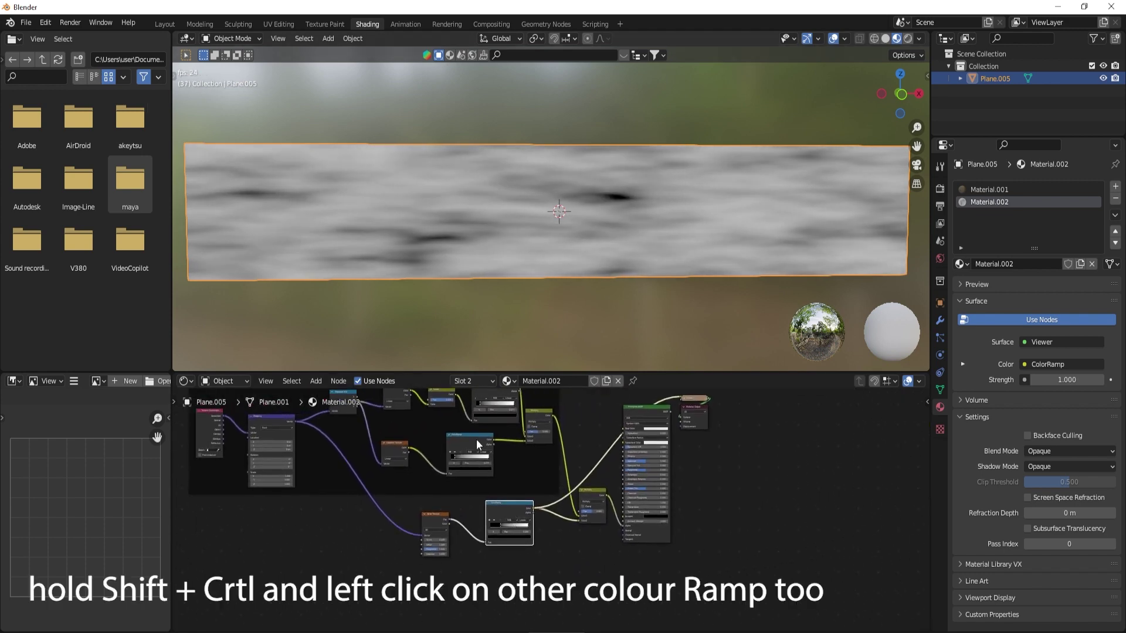
middle_click_drag(477, 444, 533, 510)
left_click(501, 465, "ctrl+shift")
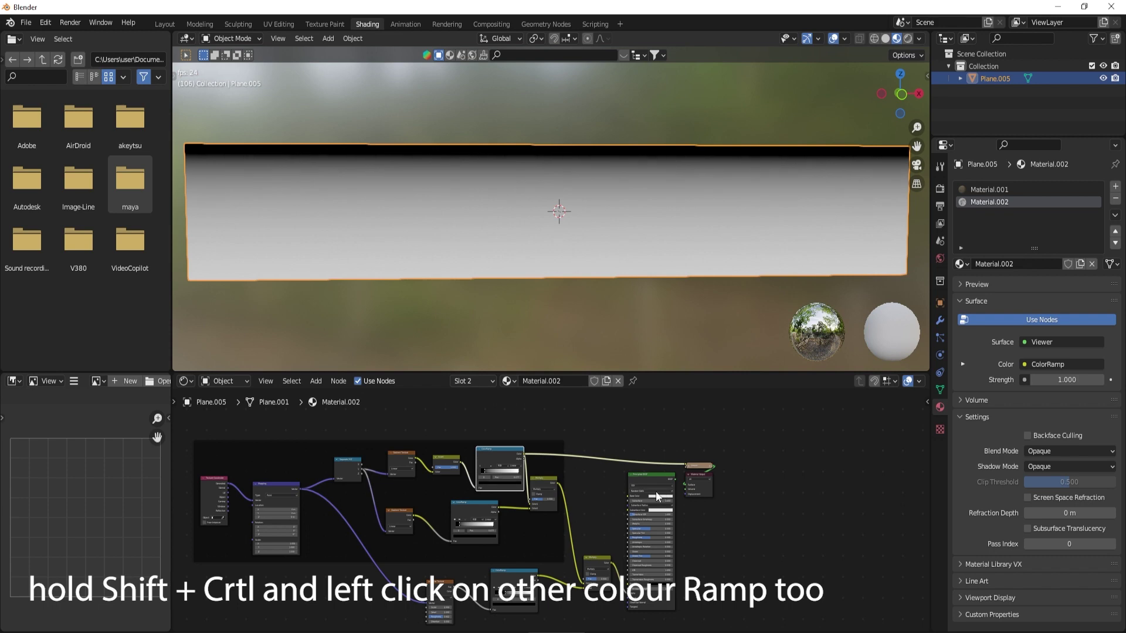
scroll(657, 497, "up", 4)
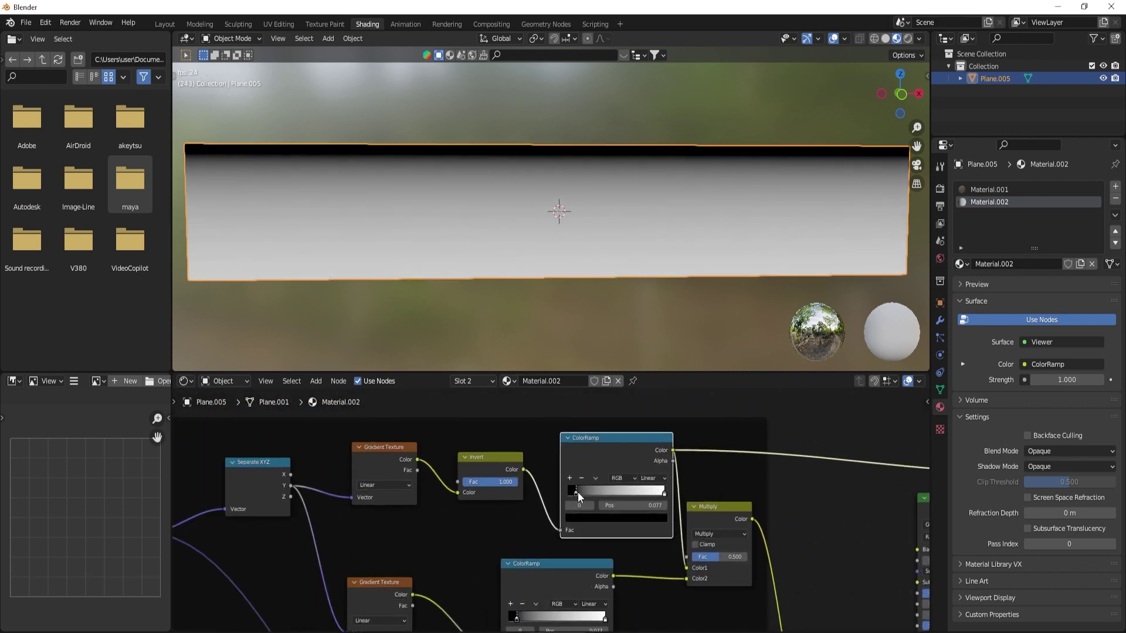
left_click_drag(578, 492, 572, 494)
left_click(651, 478)
left_click(651, 492)
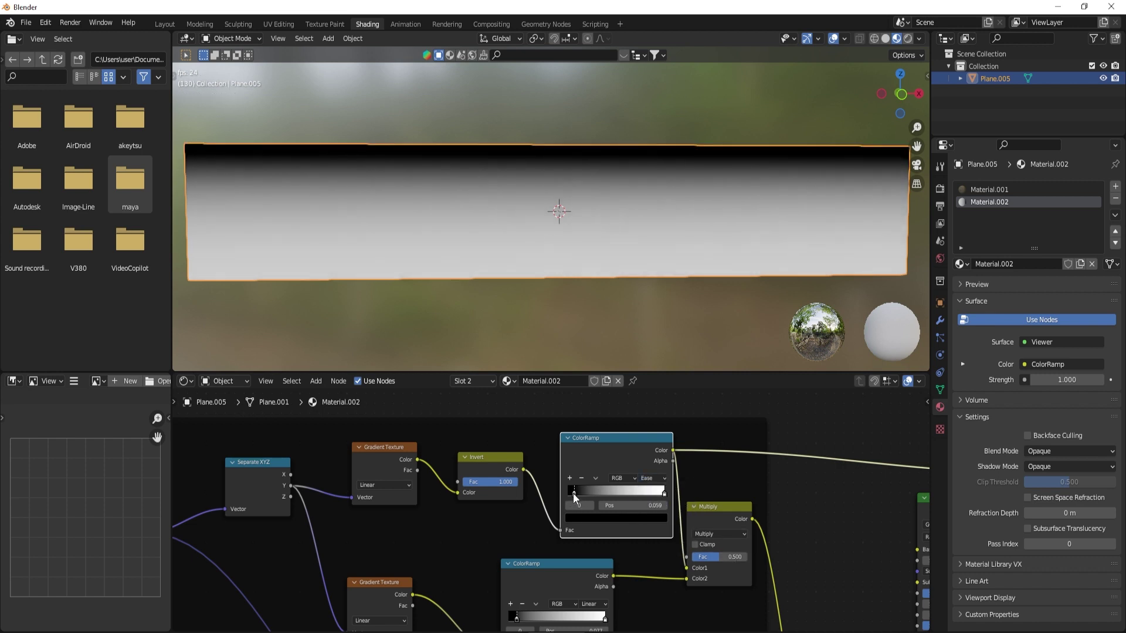
Step: Set the upper Gradient Texture's type to Easing and move the uppermost ColorRamp's black stop to 0
scroll(410, 502, "down", 1)
middle_click_drag(410, 502, 428, 423)
left_click(425, 420)
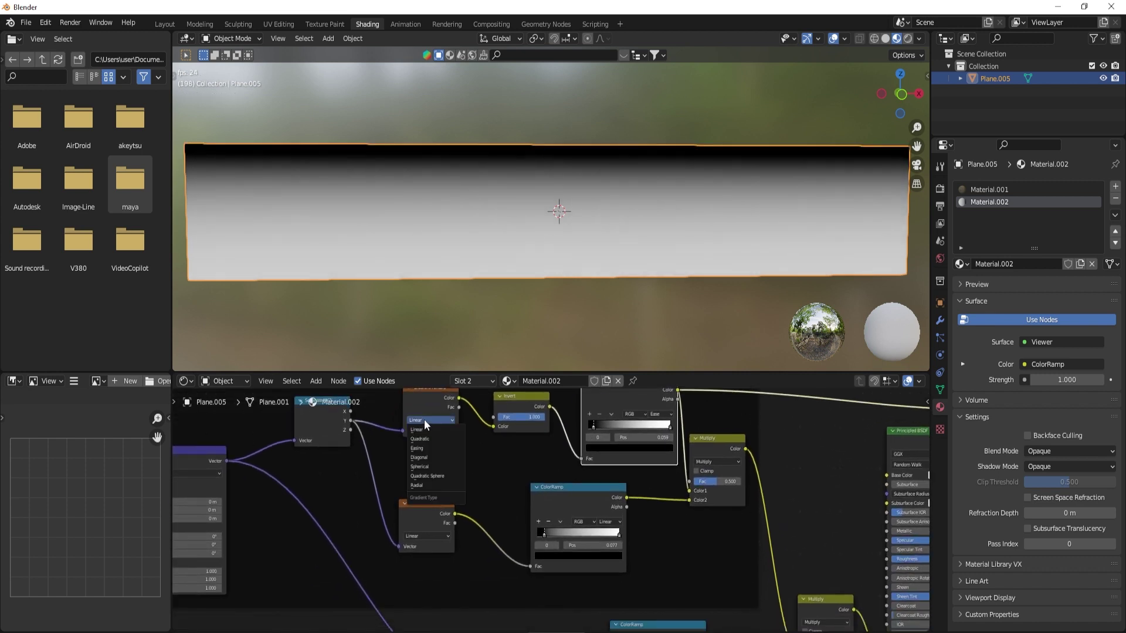
left_click(427, 449)
middle_click_drag(597, 424, 590, 424)
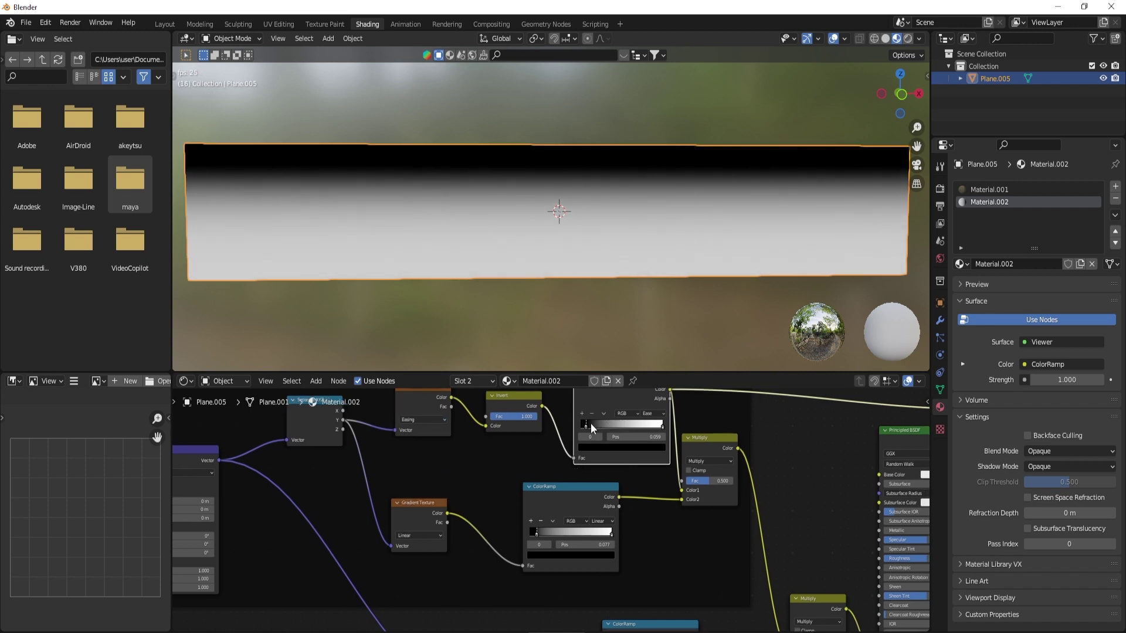
left_click_drag(585, 425, 579, 425)
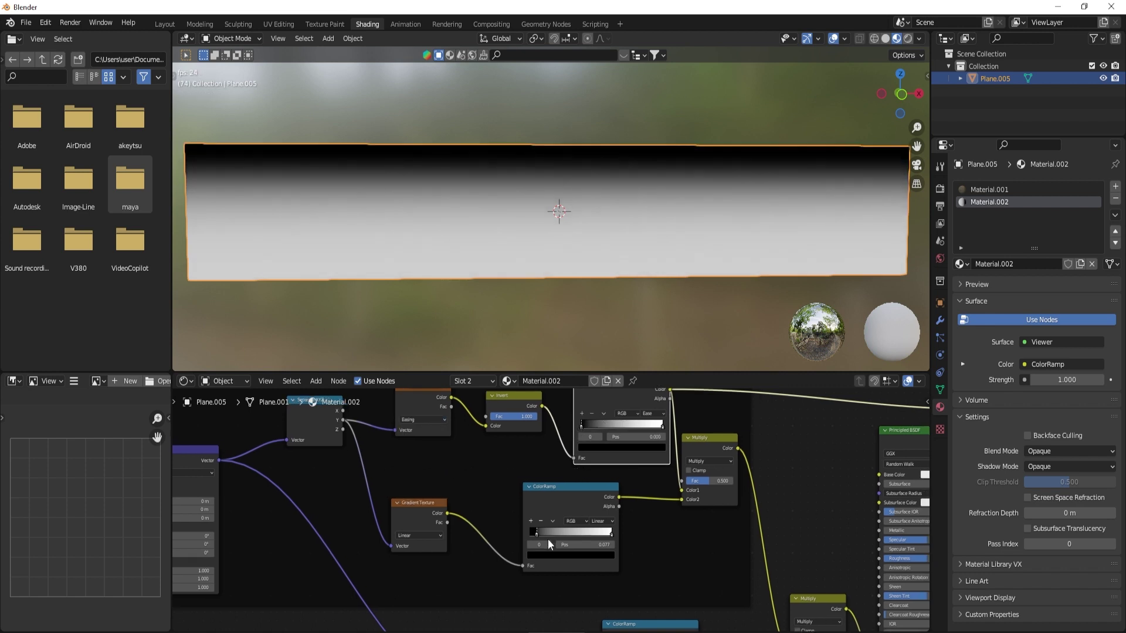
Step: Preview the framed lower ColorRamp, set its interpolation to Ease and move its black stop to the start of the ramp
scroll(548, 539, "up", 2)
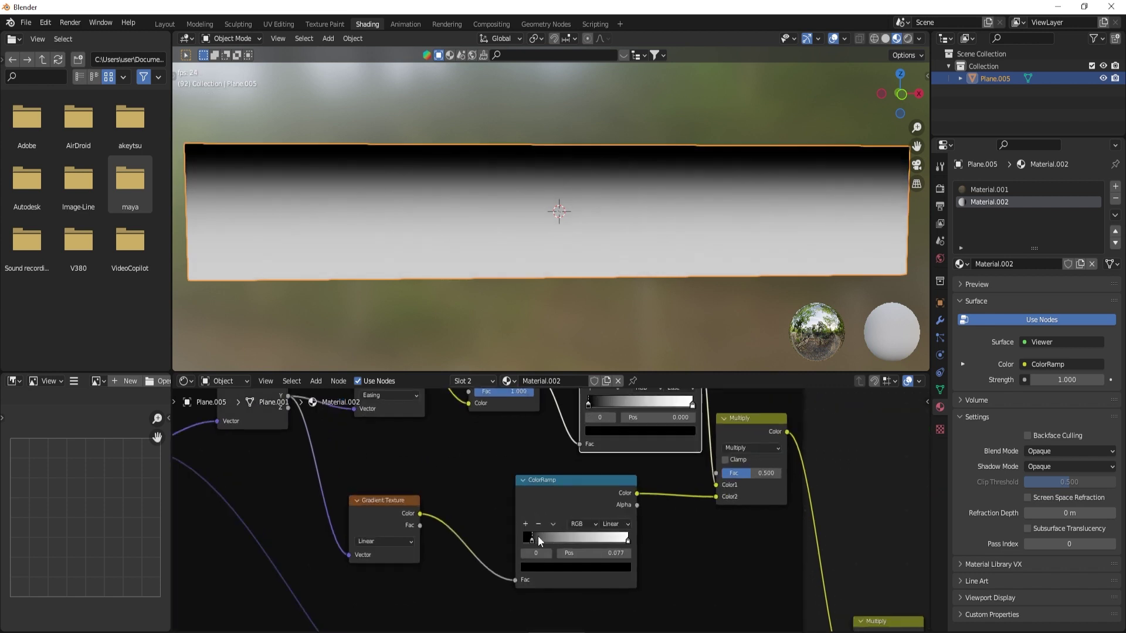
left_click(615, 523)
left_click(619, 536)
left_click(590, 502, "ctrl+shift")
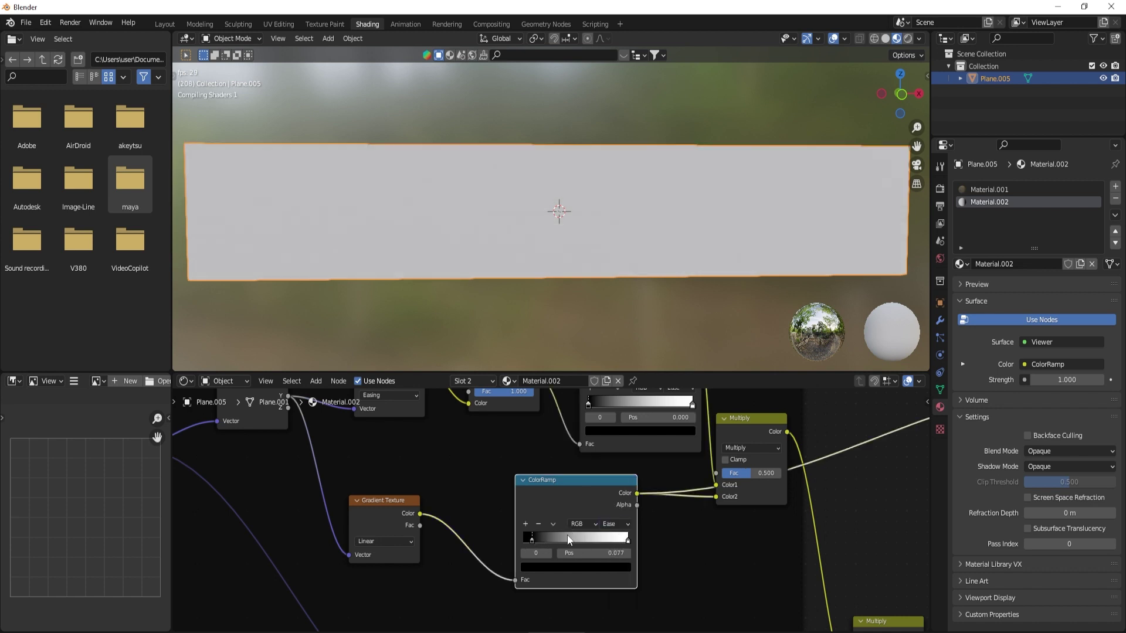
left_click_drag(532, 540, 525, 539)
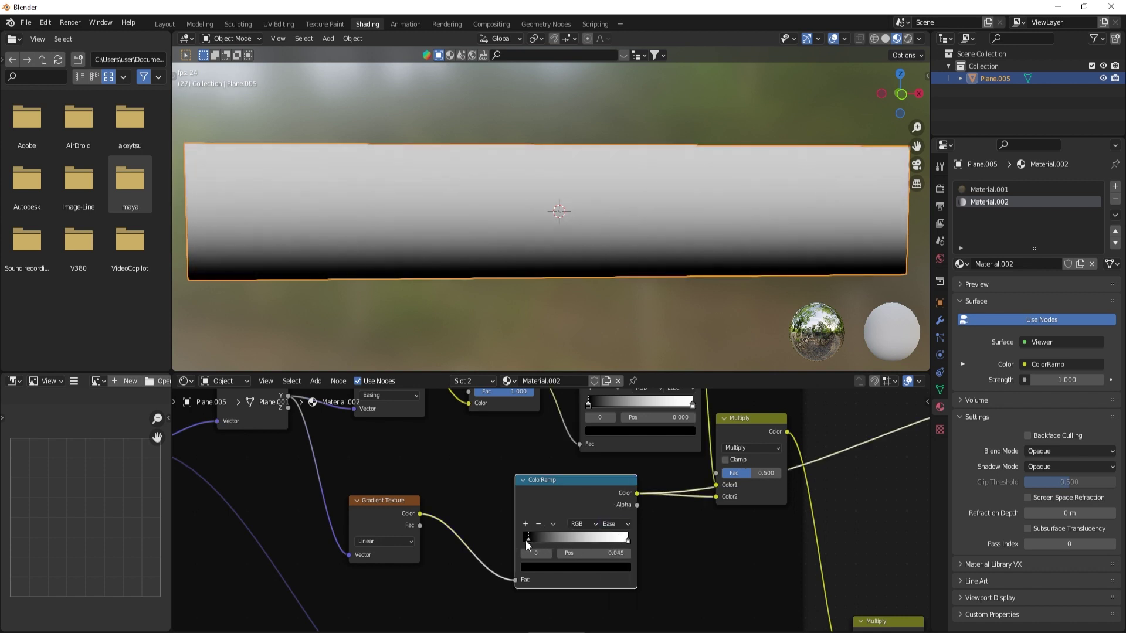
scroll(526, 540, "down", 10)
middle_click_drag(637, 502, 598, 427)
scroll(595, 431, "up", 3)
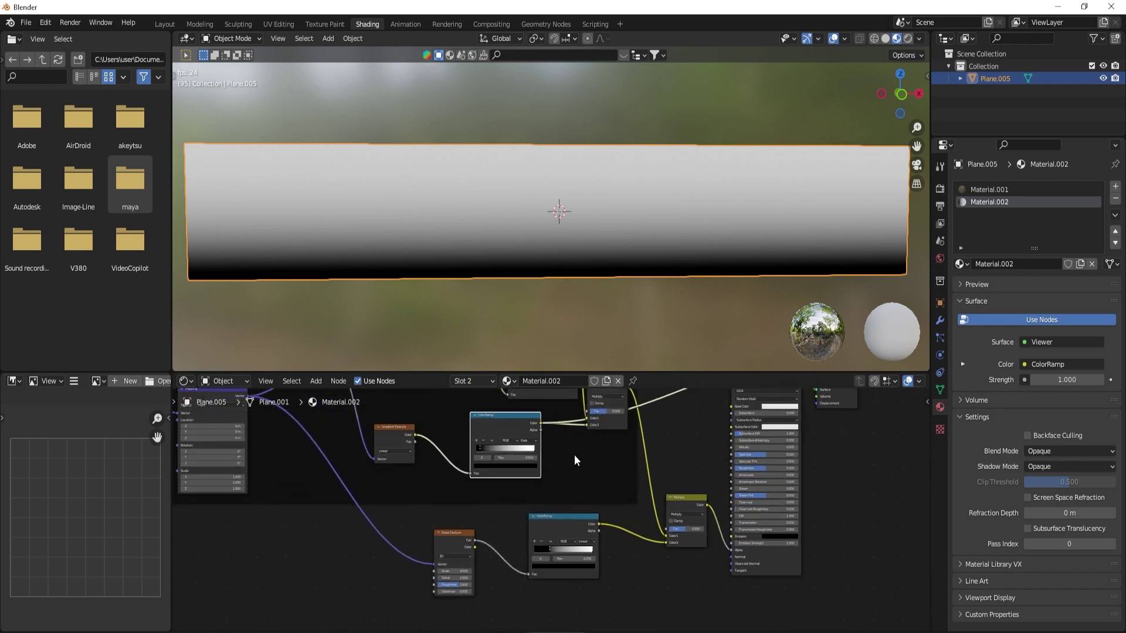
left_click_drag(479, 448, 474, 449)
scroll(448, 466, "up", 3)
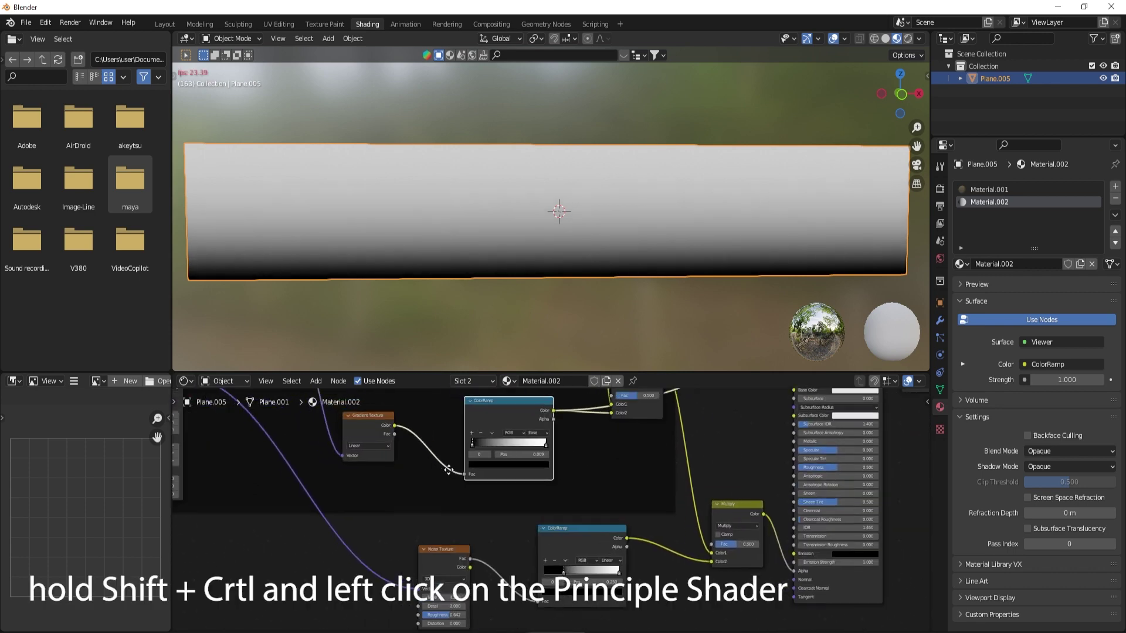
Step: Route the Principled BSDF back to the Material Output in place of the ColorRamp preview
middle_click_drag(439, 465, 522, 525)
key("Home")
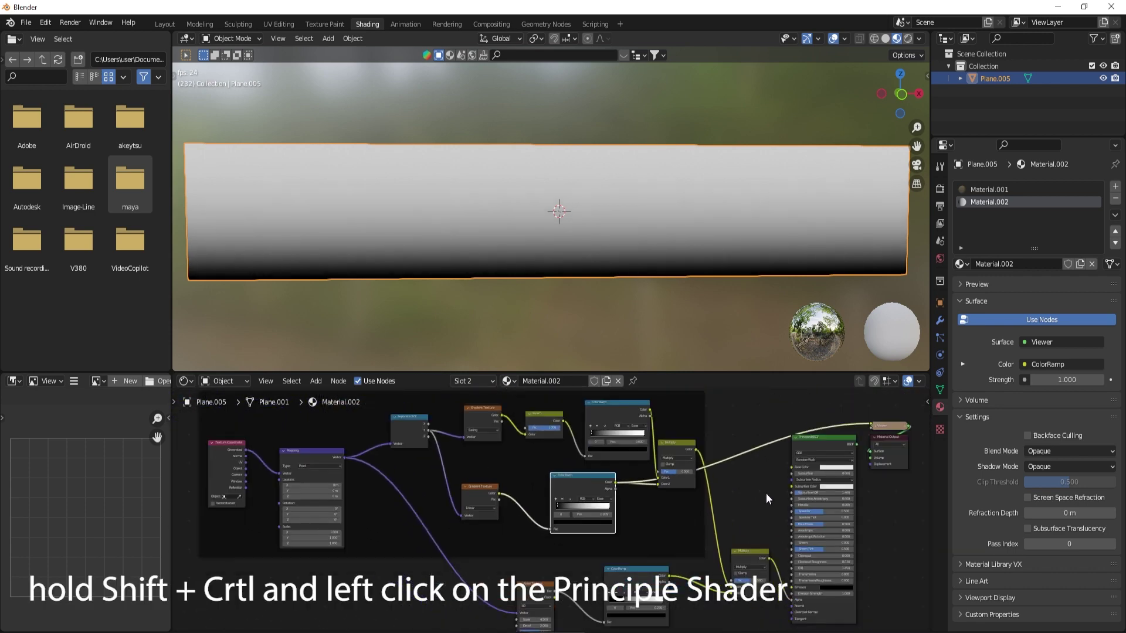
left_click(810, 459, "ctrl+shift")
middle_click_drag(810, 459, 505, 527)
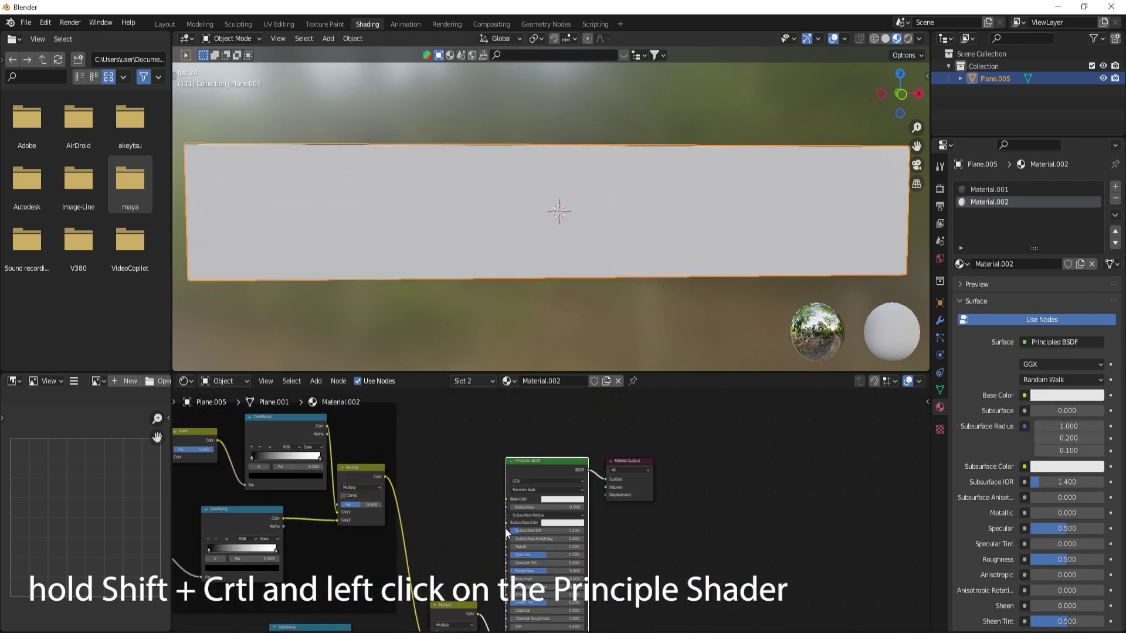
Step: Set the material's Blend Mode to Alpha Blend
scroll(1043, 411, "down", 15)
left_click(1071, 460)
left_click(1060, 514)
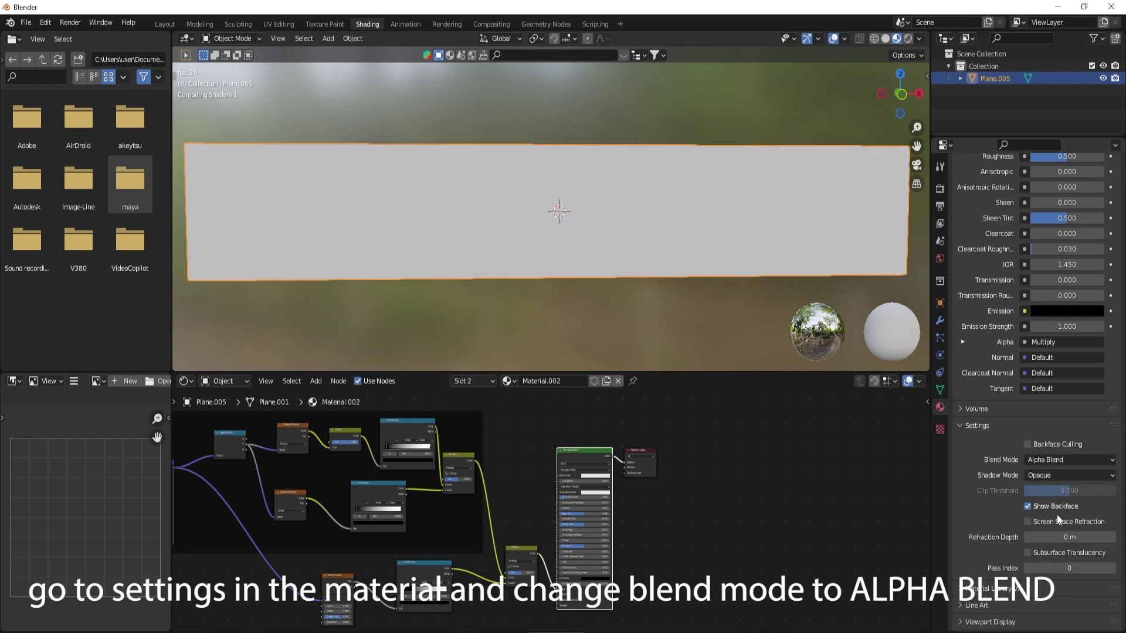
scroll(617, 505, "up", 3)
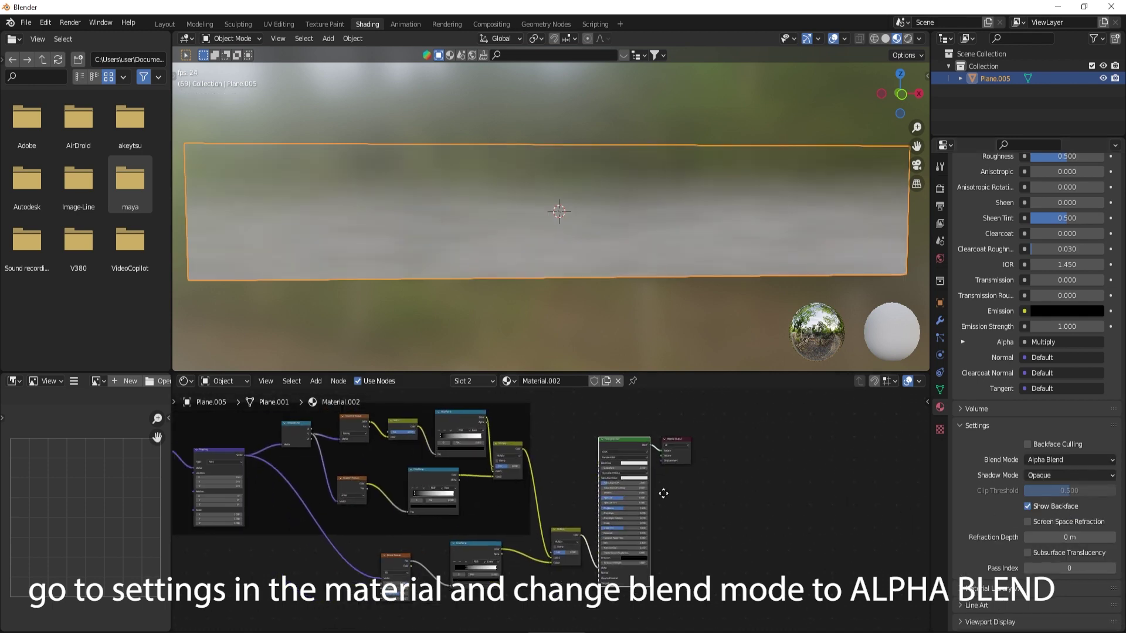
Step: Change the Principled BSDF's Base Color to a light sandy orange
scroll(555, 522, "up", 2)
left_click(581, 520)
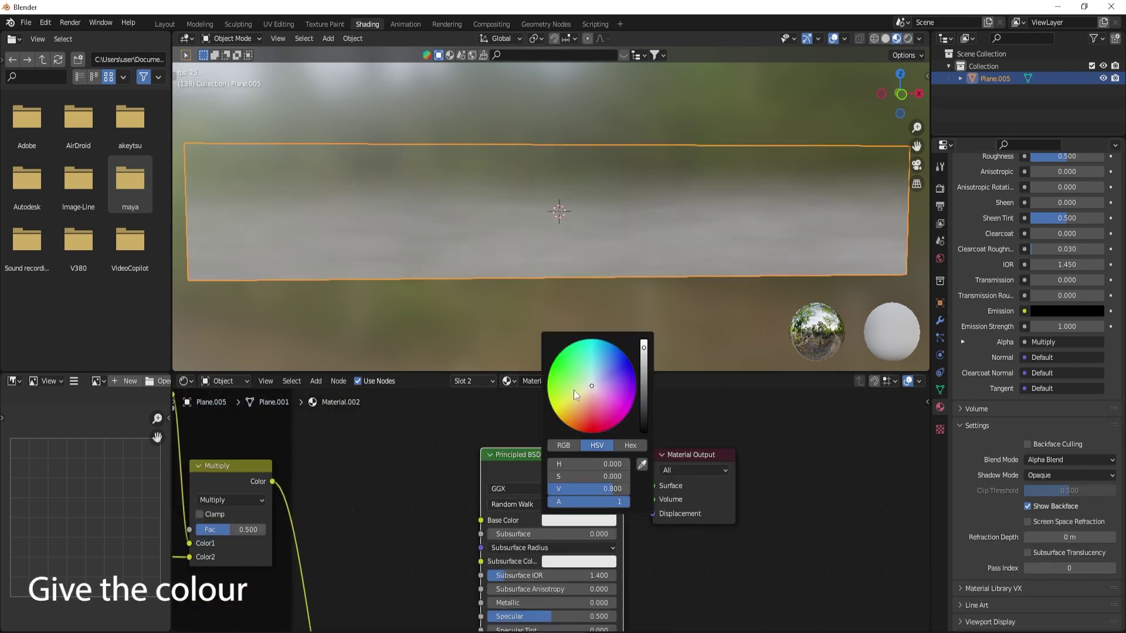
left_click_drag(573, 390, 584, 399)
scroll(543, 284, "down", 2)
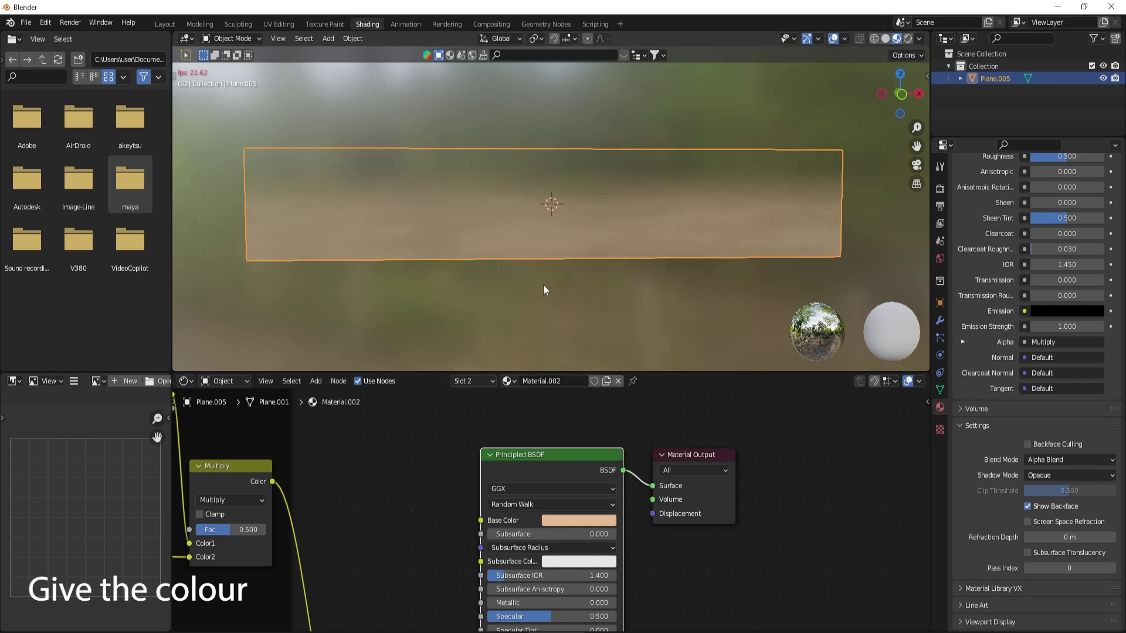
Step: Increase the blend factors of the framed Multiply node and the Multiply node feeding Alpha
scroll(494, 465, "down", 4)
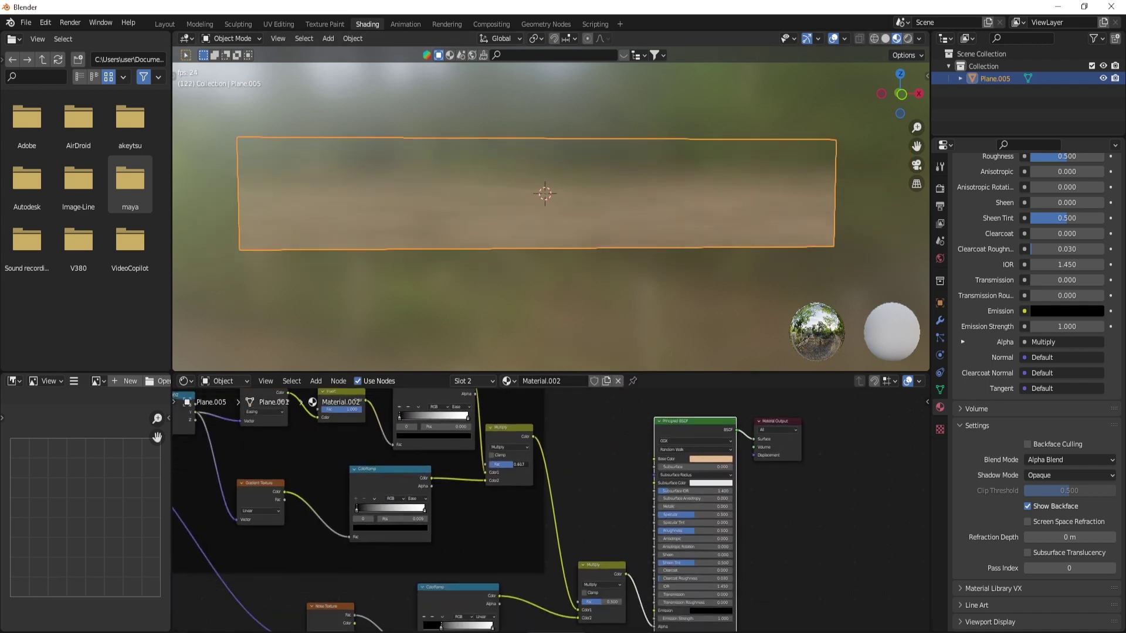
middle_click_drag(523, 523, 519, 466)
left_click_drag(593, 545, 604, 545)
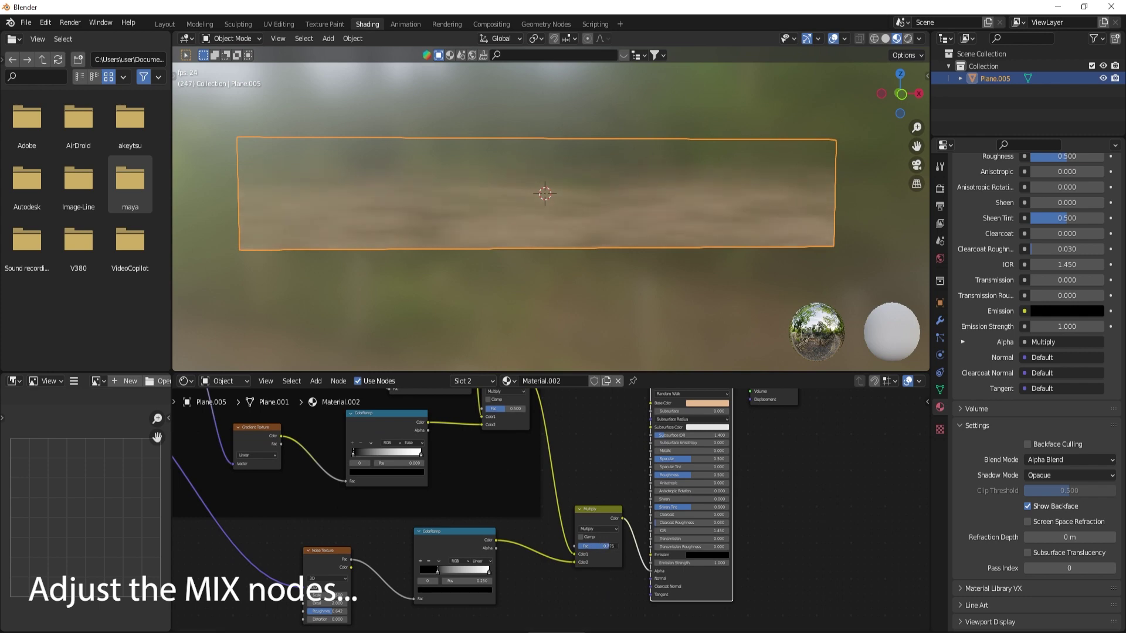
Step: Split off a strip below the shader node editor and turn it into a Timeline
mouse_move(497, 483)
middle_mouse_down()
mouse_move(523, 504)
mouse_move(494, 495)
middle_mouse_up()
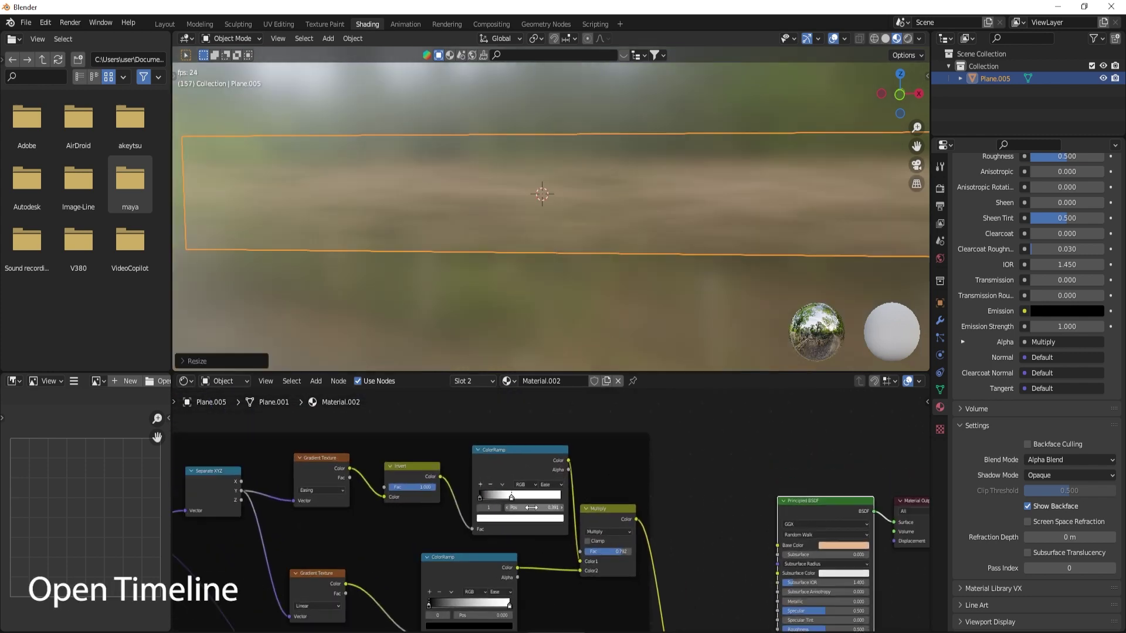
middle_click_drag(531, 507, 713, 409)
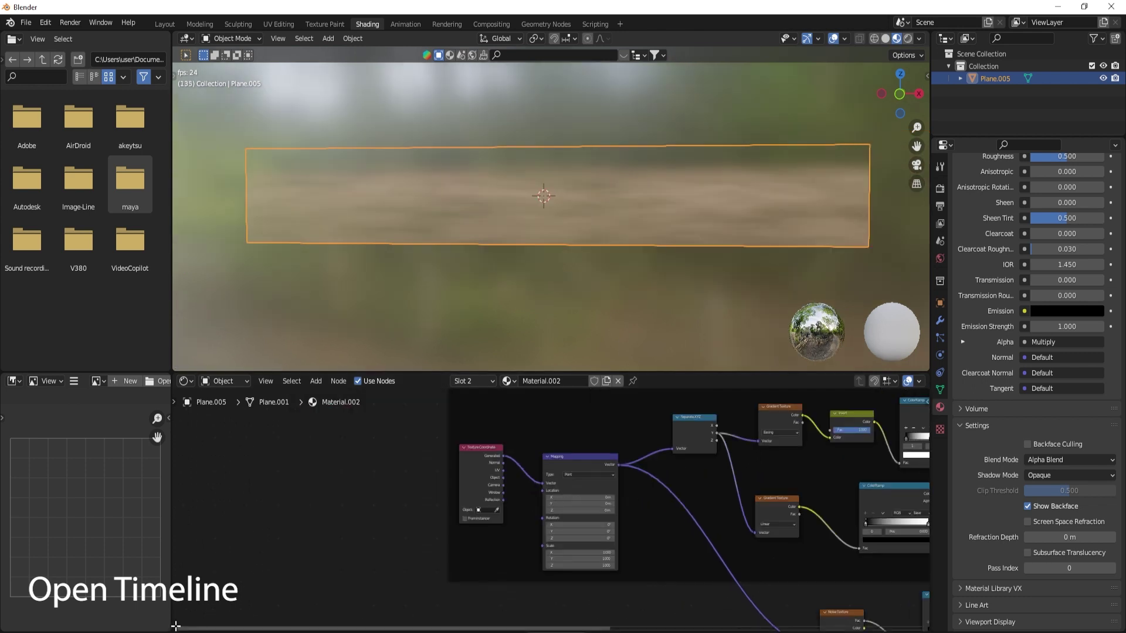
left_click_drag(174, 630, 184, 576)
left_click(186, 575)
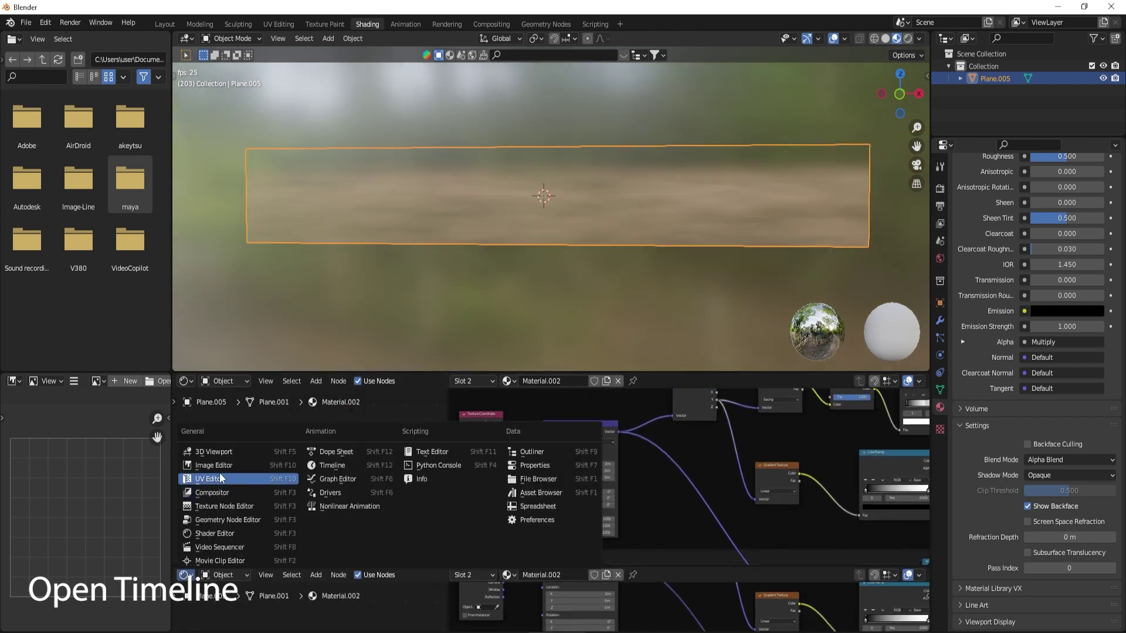
left_click(334, 467)
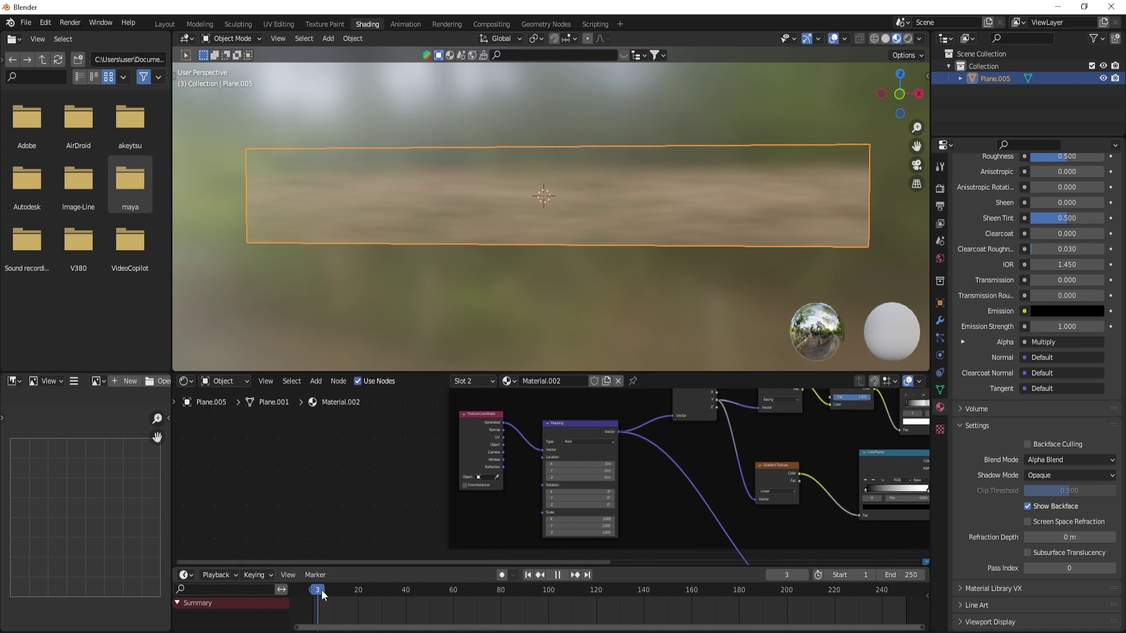
Step: At frame 1, reset the Mapping node's Location X to 0 m and insert keyframes on its Location
left_click_drag(314, 591, 311, 591)
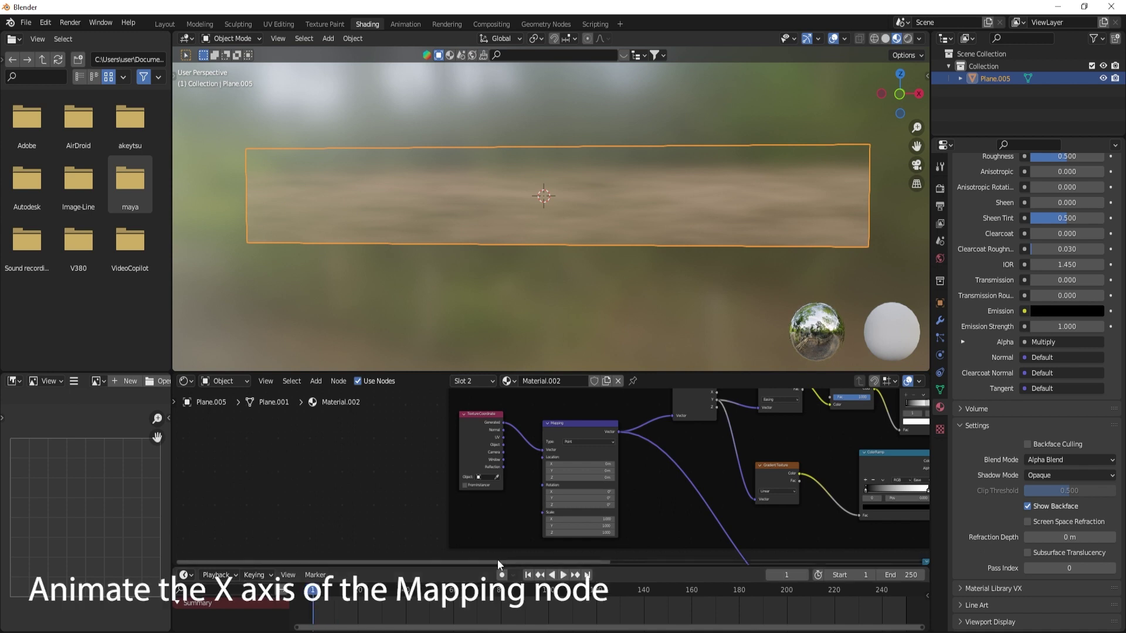
scroll(499, 300, "up", 1)
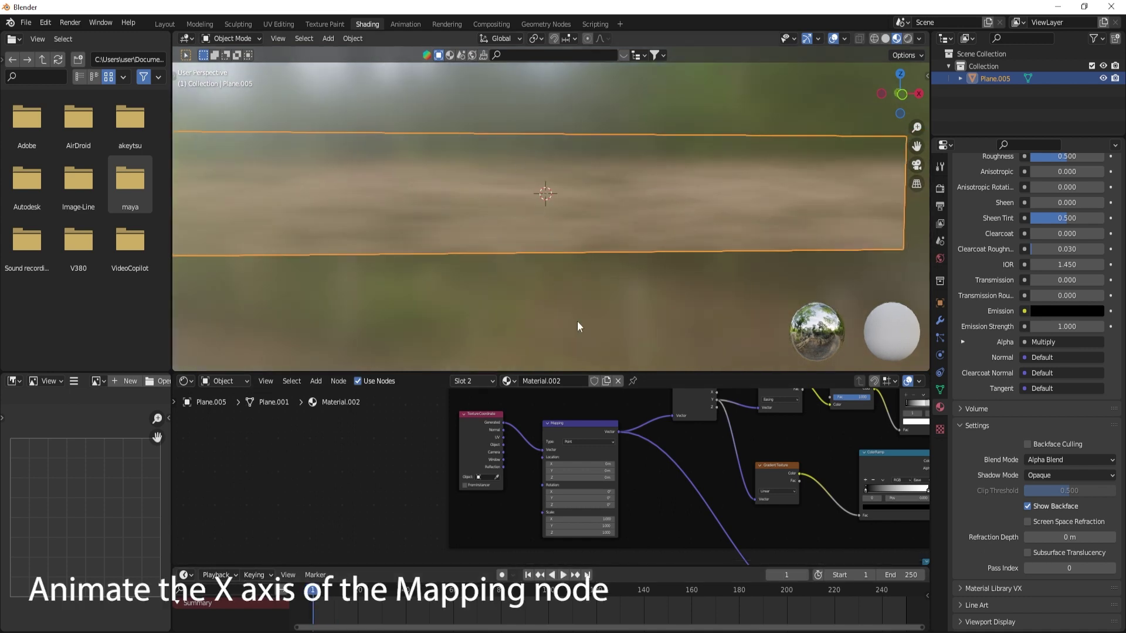
scroll(550, 475, "up", 3)
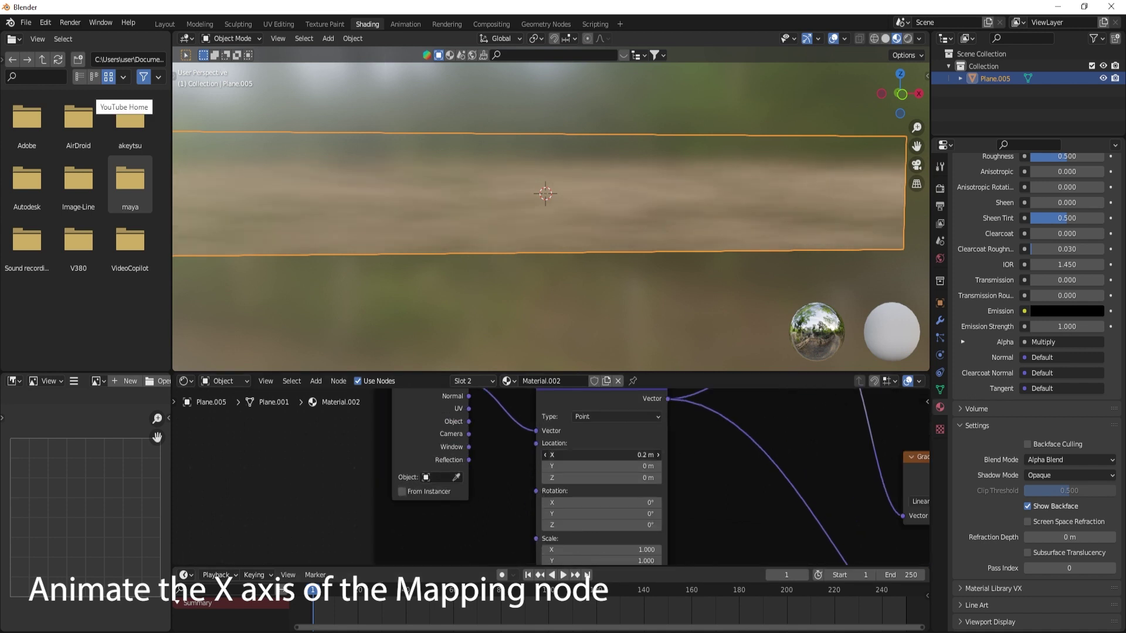
mouse_move(584, 455)
left_mouse_down()
mouse_move(610, 455)
mouse_move(584, 455)
left_mouse_up()
key("BackSpace")
right_click(581, 456)
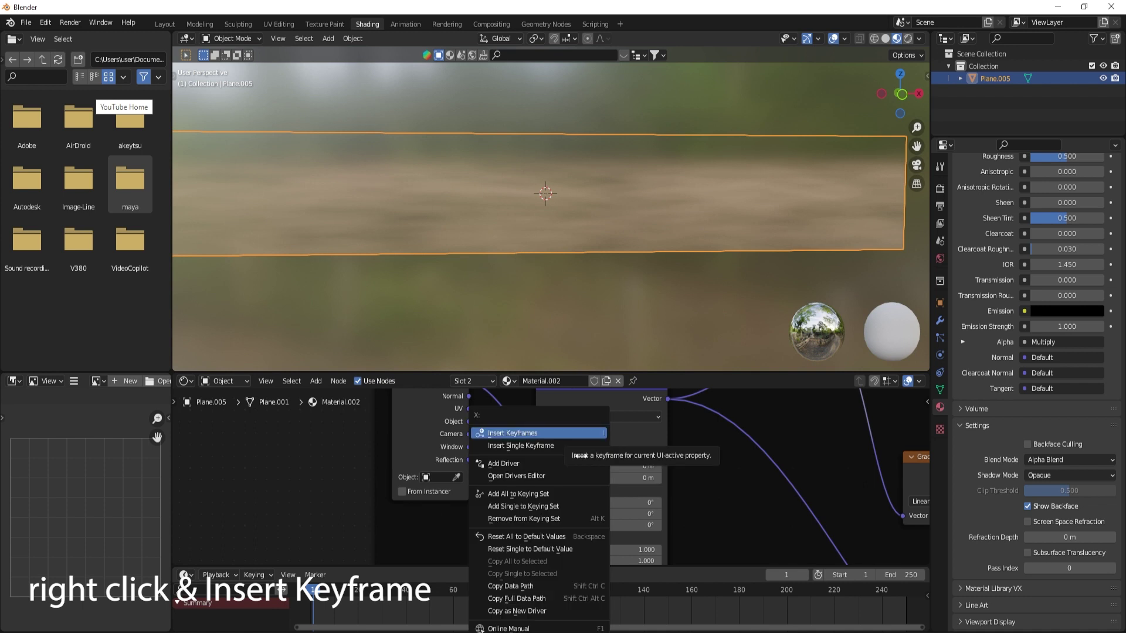
left_click(554, 433)
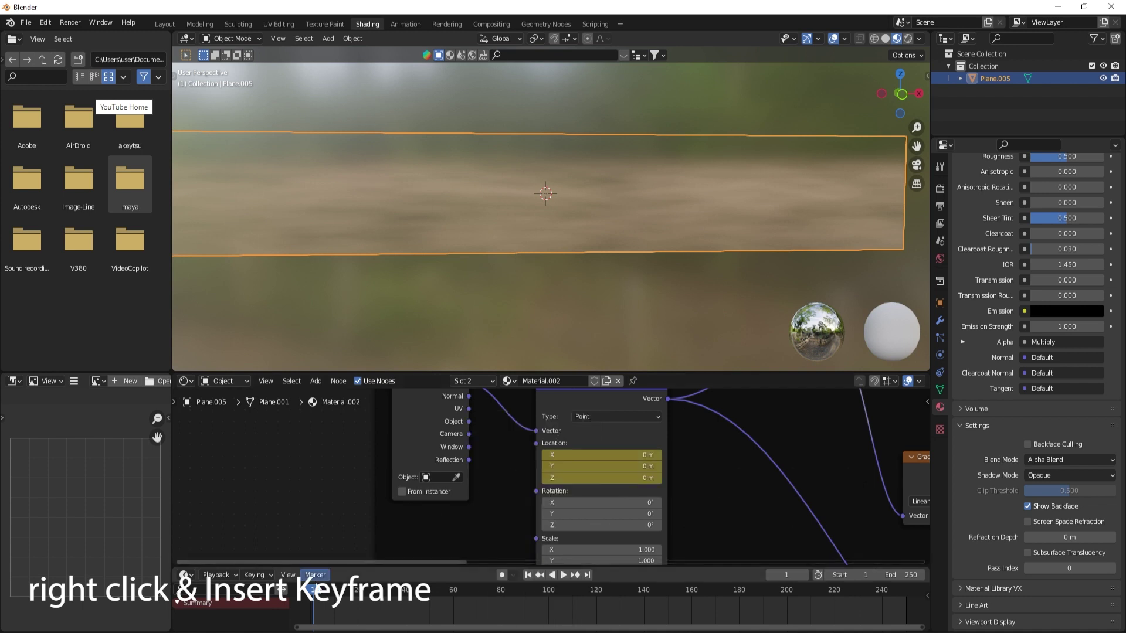
Step: At frame 80, set the Mapping node's Location X to 5.5 m, insert Location keyframes, and preview the animation
left_click_drag(347, 591, 359, 593)
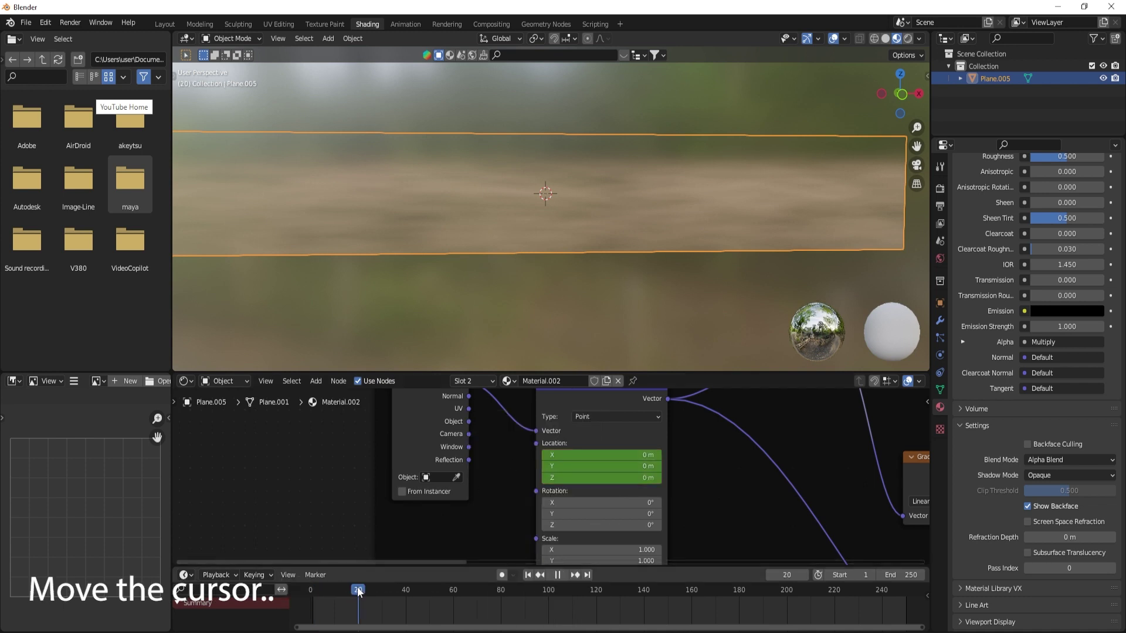
left_click_drag(598, 455, 698, 455)
right_click(591, 455)
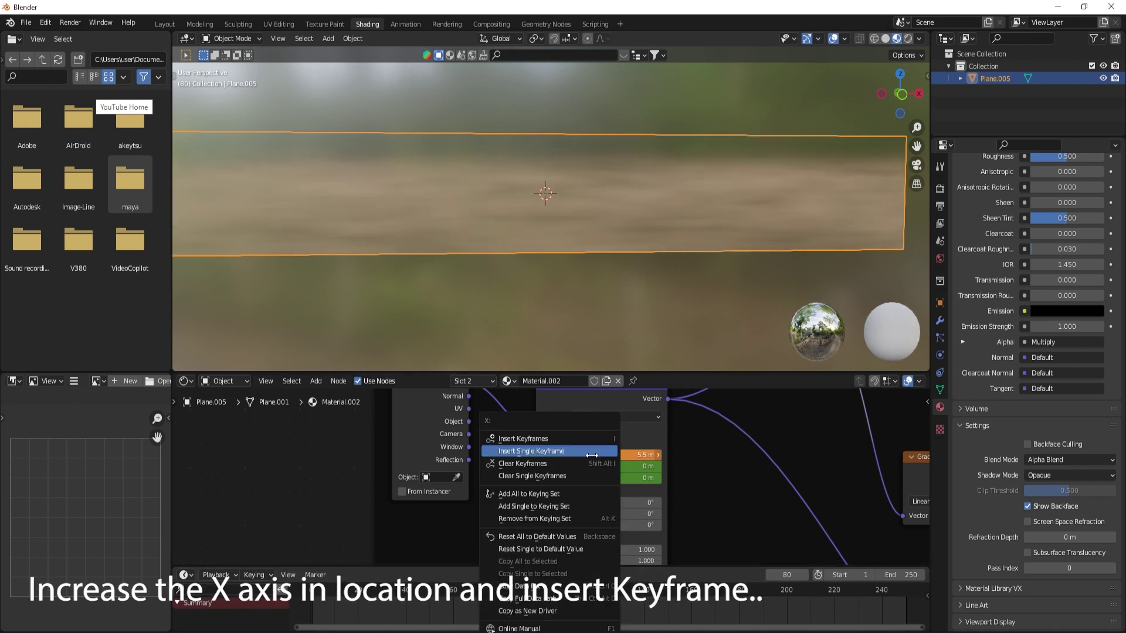
left_click(568, 441)
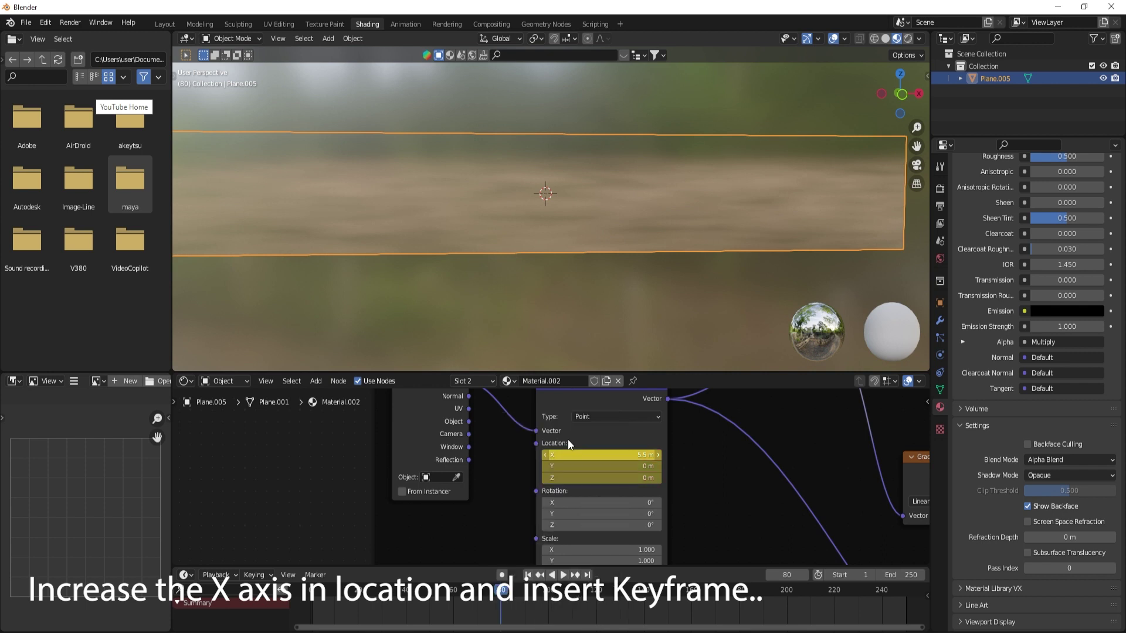
left_click(534, 575)
key("space")
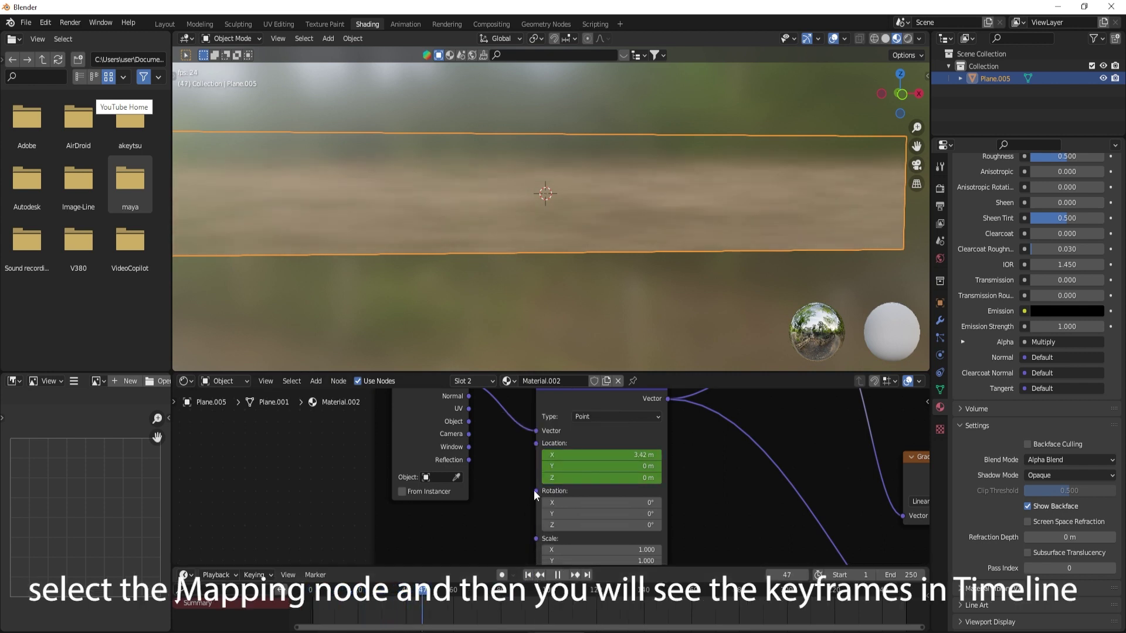
left_click(557, 575)
left_click(528, 575)
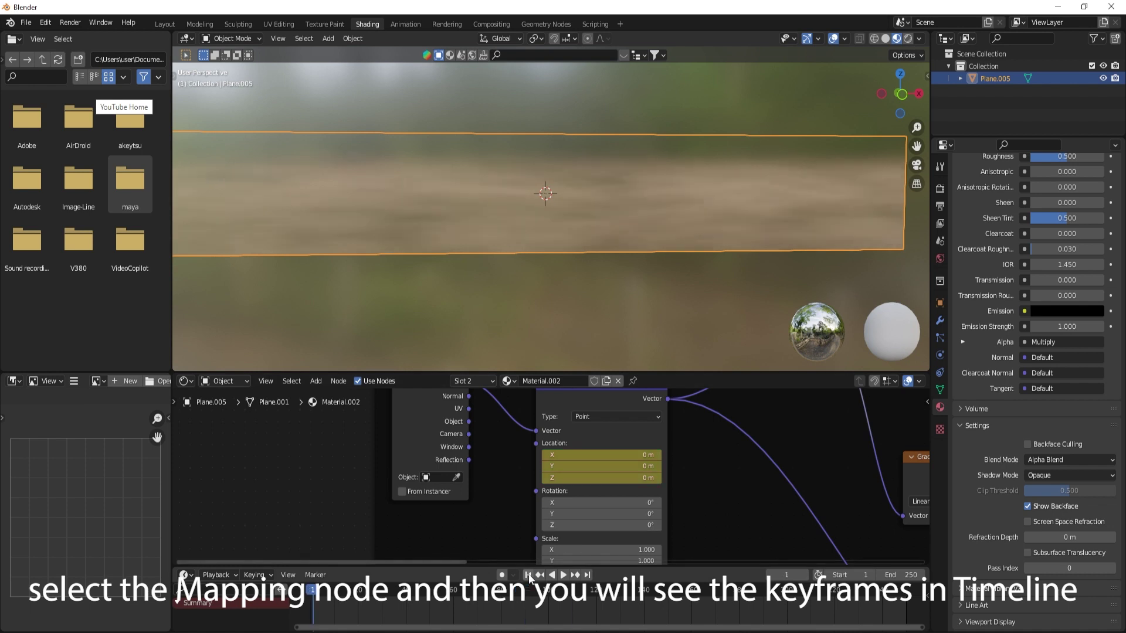
Step: Set the interpolation mode of the Mapping node's keyframes to Linear and play the animation
left_click(551, 417)
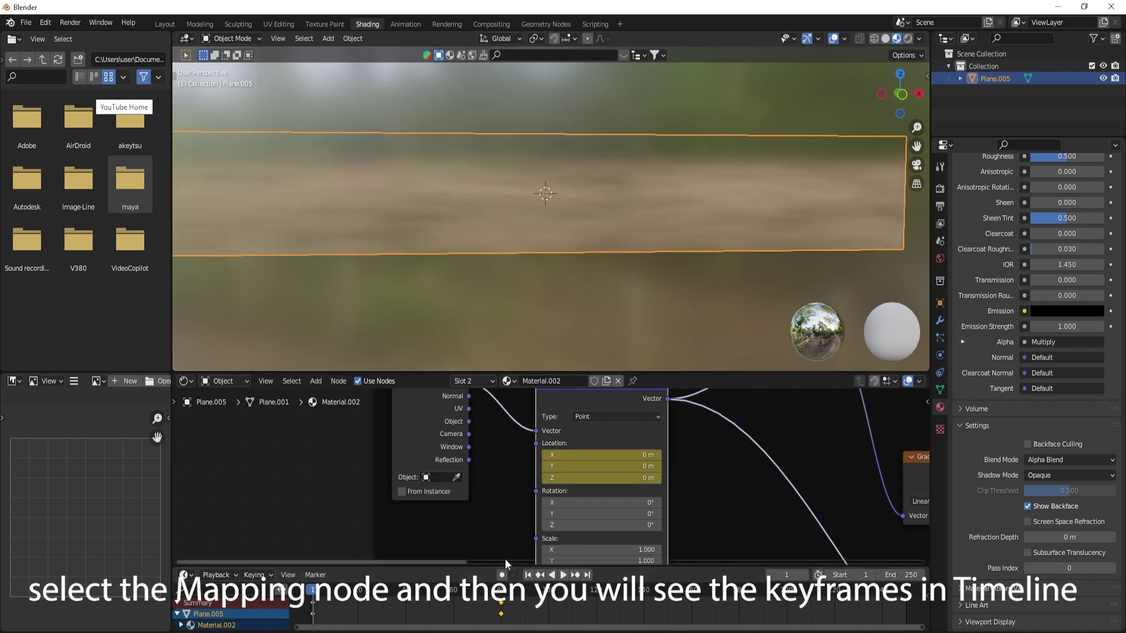
right_click(404, 611)
mouse_move(386, 543)
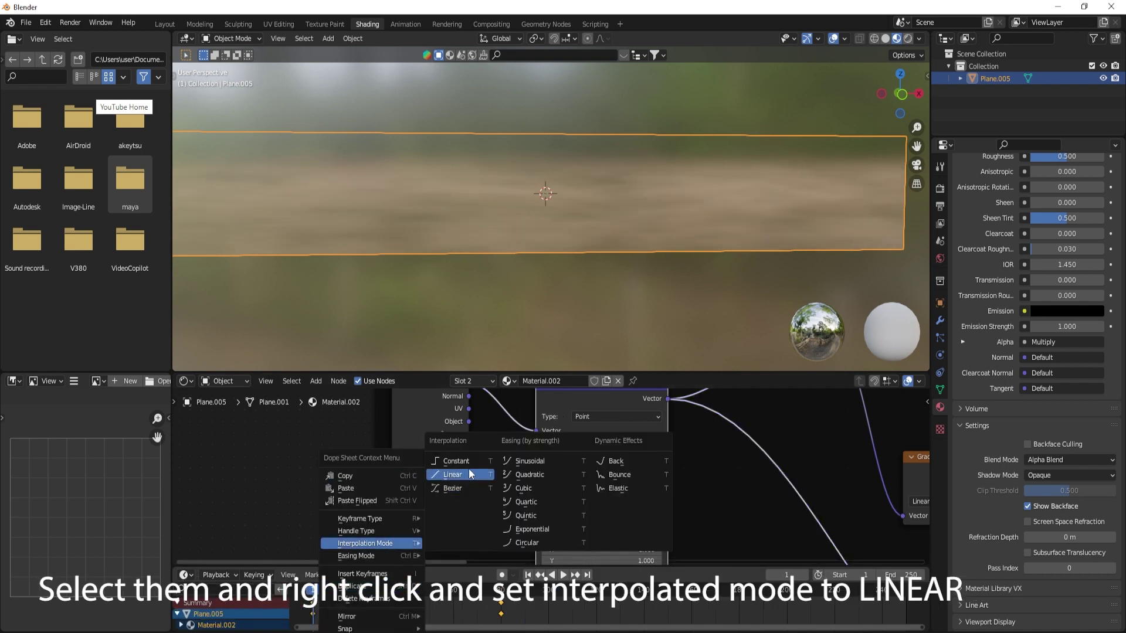
left_click(469, 474)
left_click(563, 575)
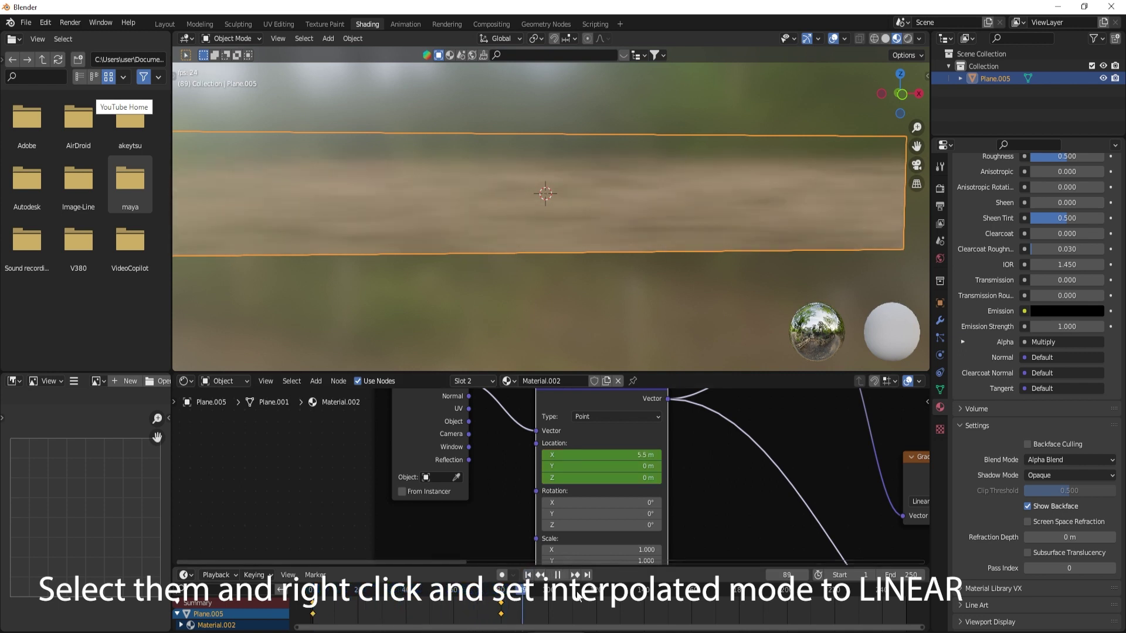
key("space")
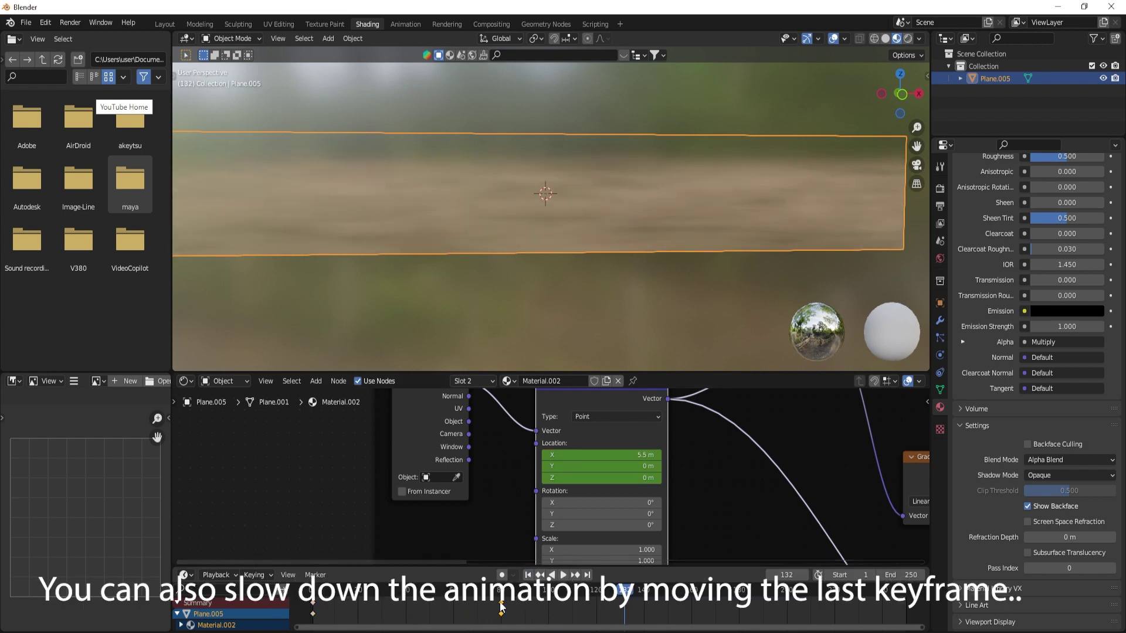
Step: Try slowing the animation by moving the last keyframe to frame 140, and play it back
left_click_drag(502, 606, 644, 607)
key("space")
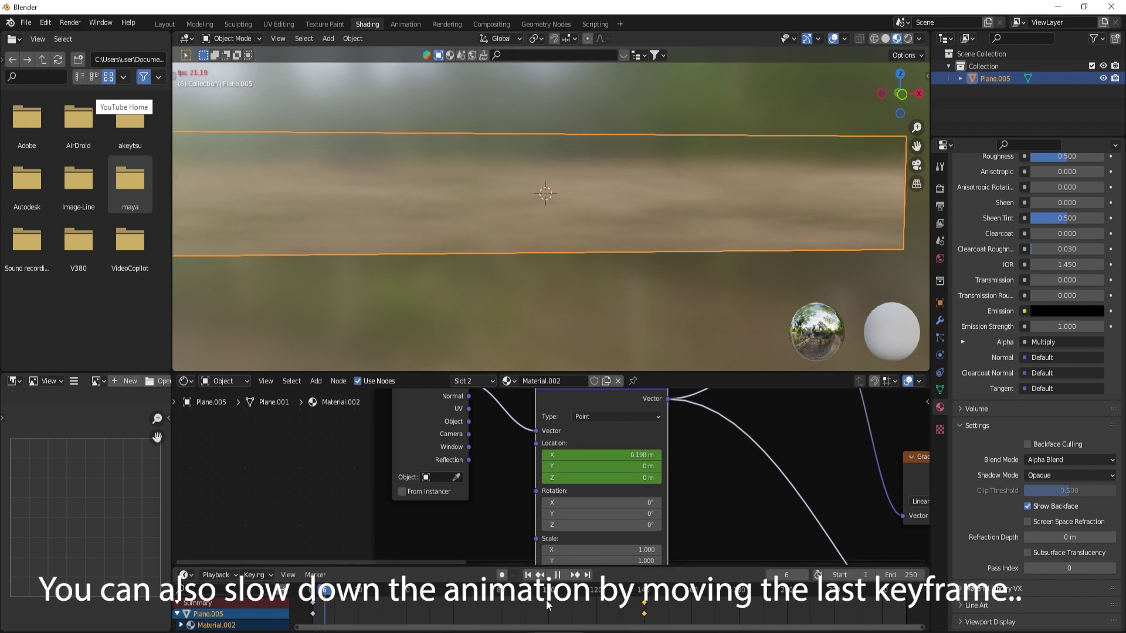
key("space")
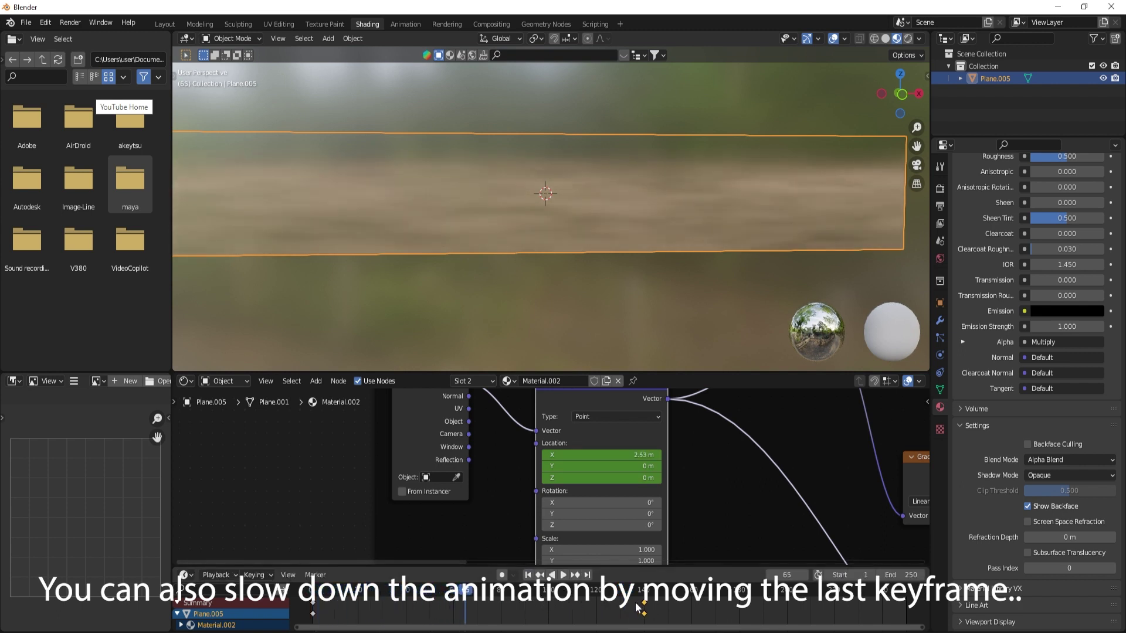
Step: Move the last keyframe to frame 100, play the animation and return to the first frame
left_click_drag(643, 605, 549, 604)
left_click(528, 575)
key("space")
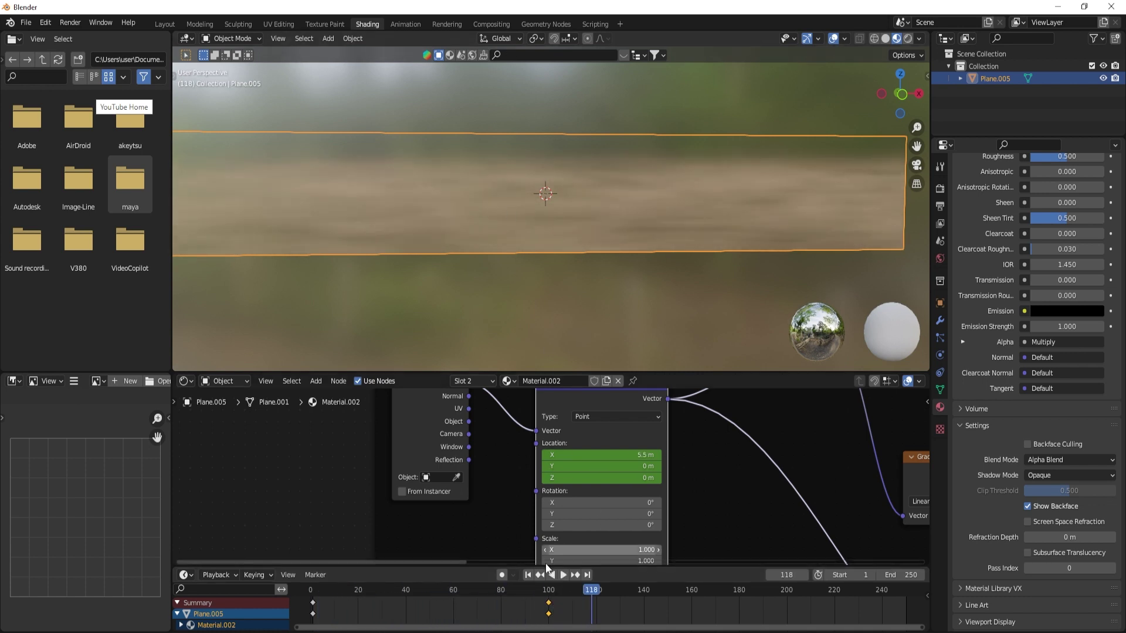
left_click(526, 576)
Step: Switch to the Layout workspace and move the plane's last keyframe to frame 91
scroll(495, 269, "down", 4)
left_click(163, 24)
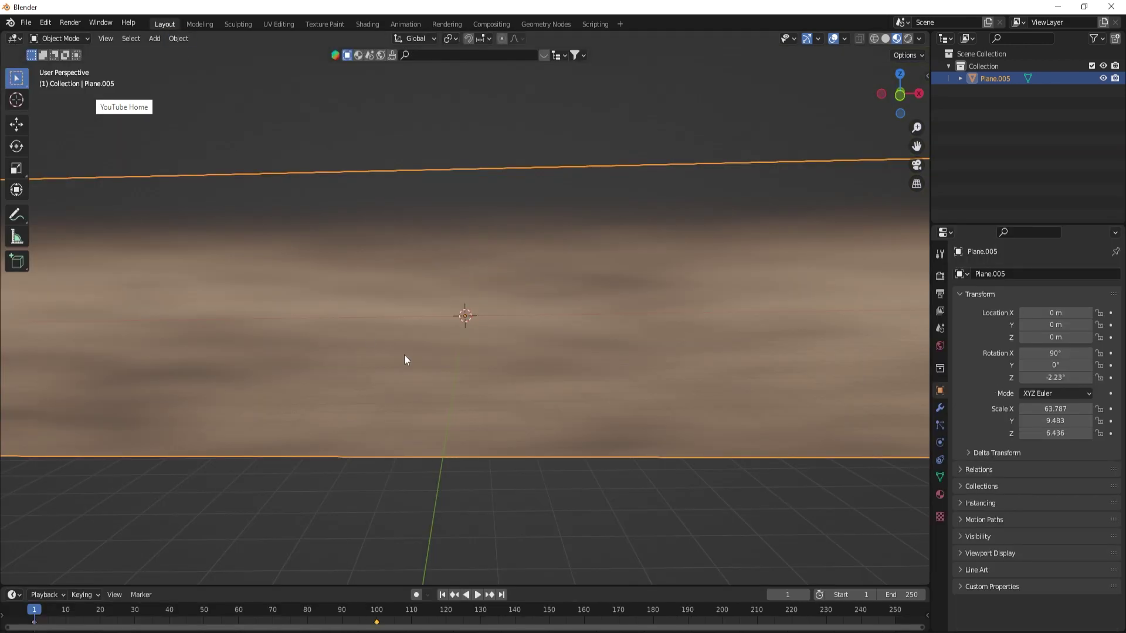
scroll(403, 354, "down", 5)
middle_click_drag(404, 354, 440, 354)
left_click_drag(377, 619, 345, 619)
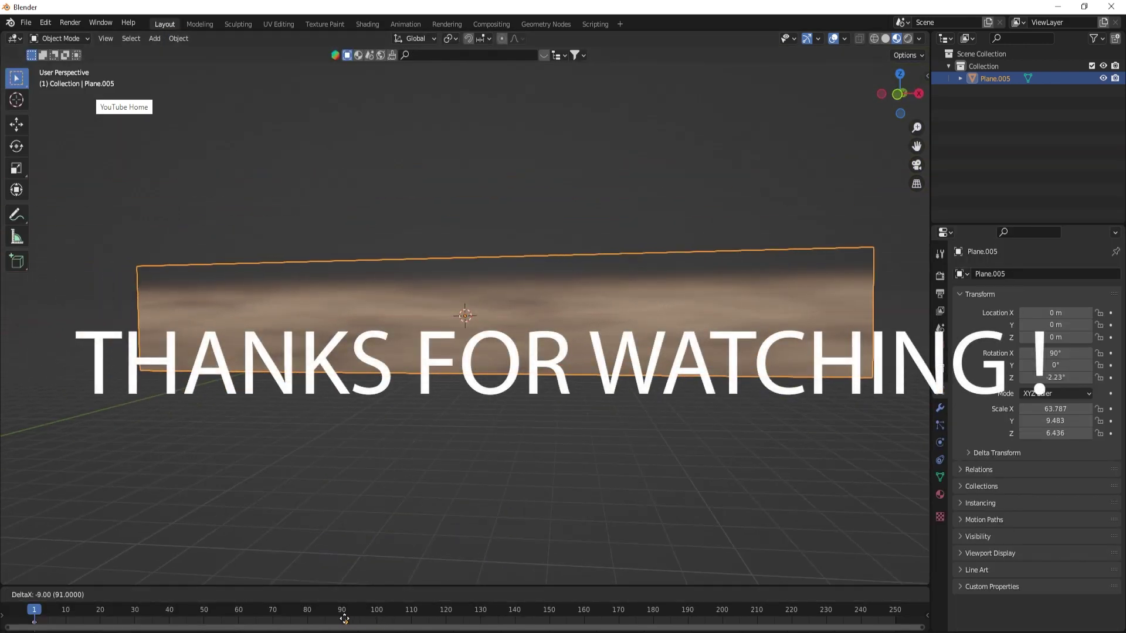